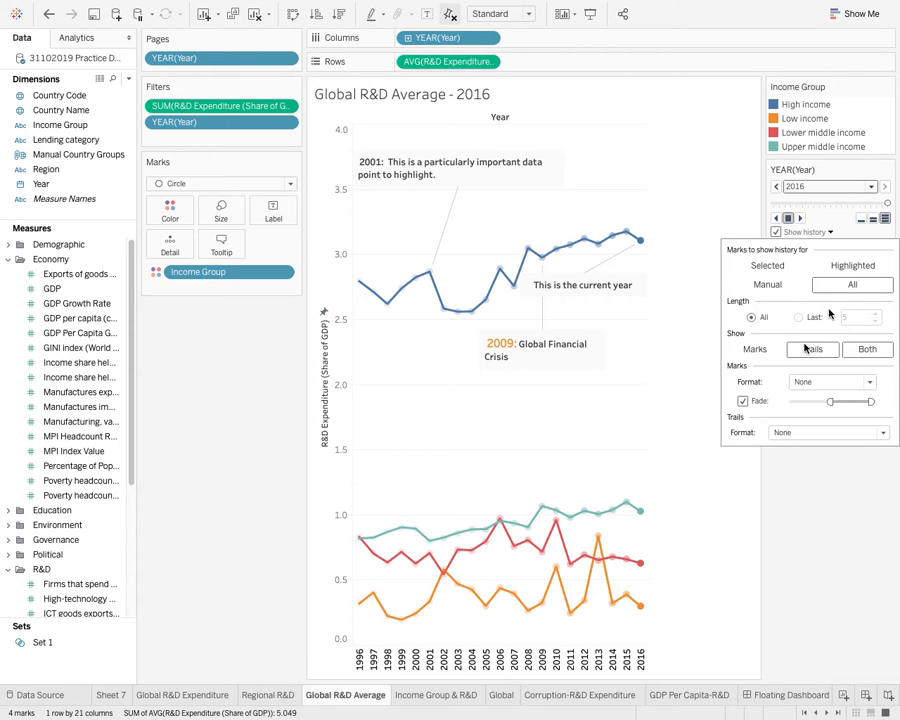
- Hide the page history on the R&D average chart and show it again
{"action": "left_click", "coordinate": [776, 233]}
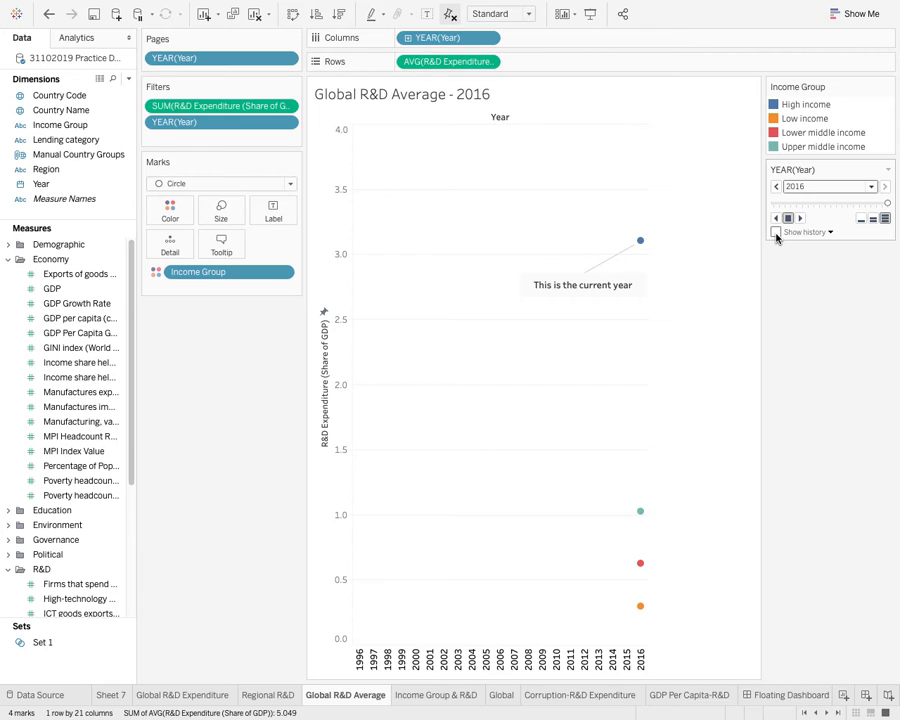
{"action": "left_click", "coordinate": [776, 233]}
{"action": "left_click", "coordinate": [776, 233]}
{"action": "left_click", "coordinate": [776, 233]}
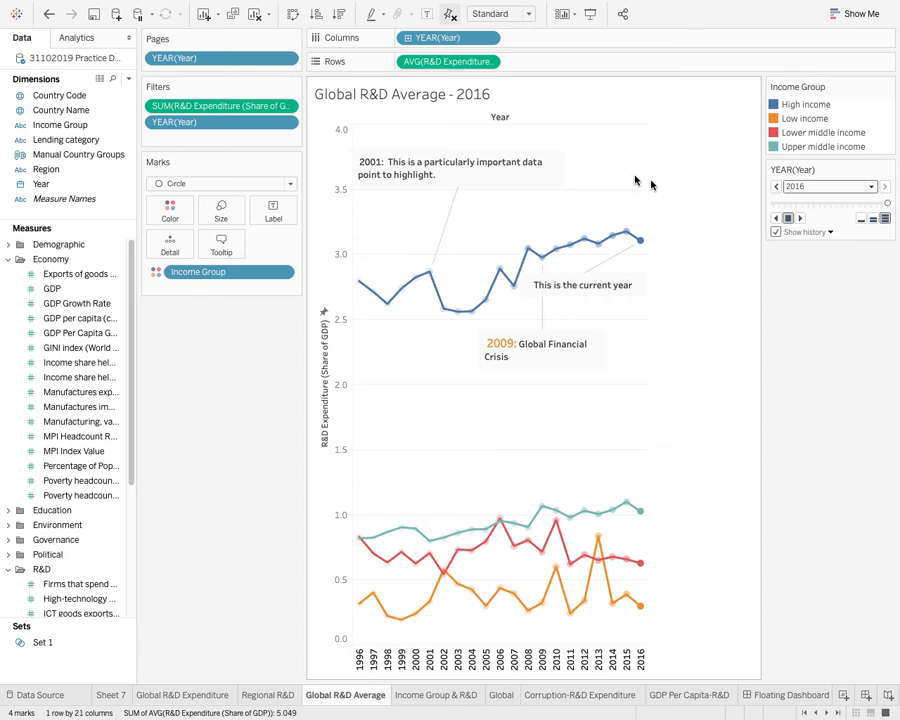
- Remove the sheet name and dash from the chart title, leaving only the Page Name field selected
{"action": "double_click", "coordinate": [413, 97]}
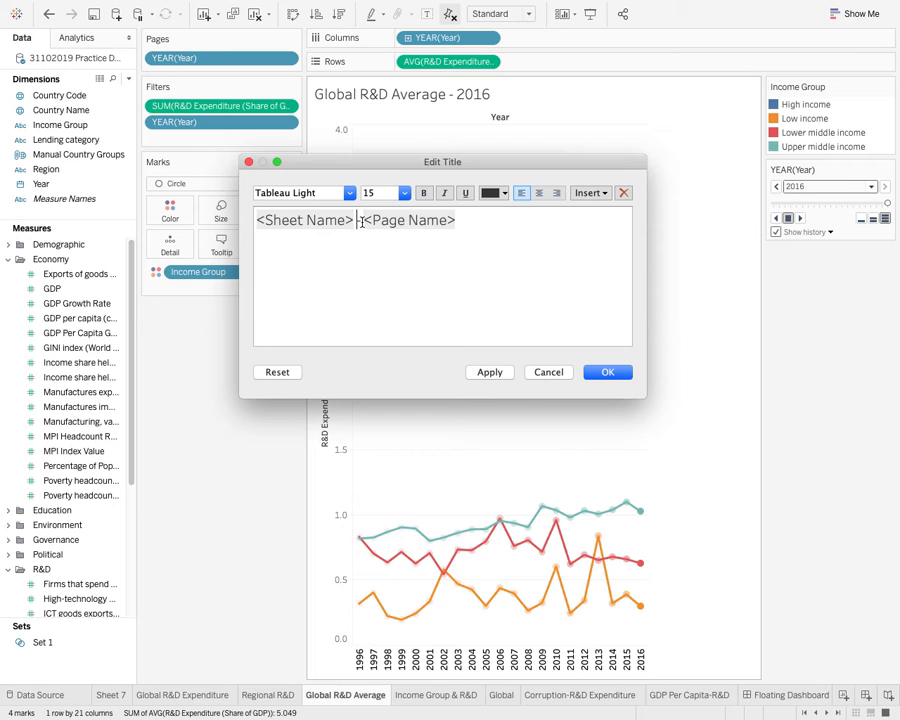
{"action": "left_click_drag", "start_coordinate": [360, 222], "coordinate": [170, 213]}
{"action": "key", "text": "BackSpace"}
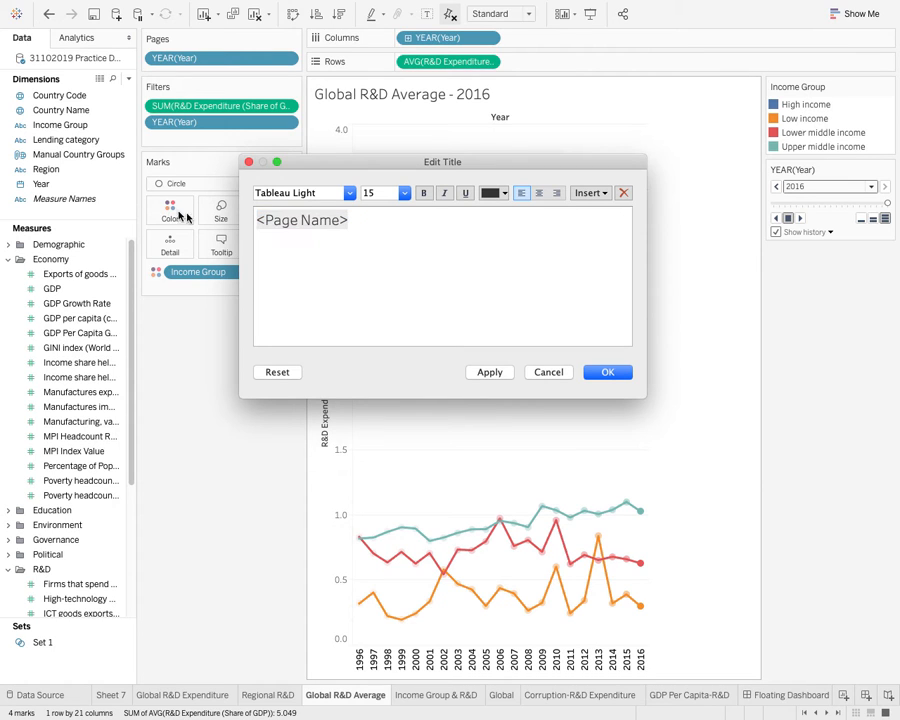
{"action": "left_click_drag", "start_coordinate": [371, 220], "coordinate": [249, 220]}
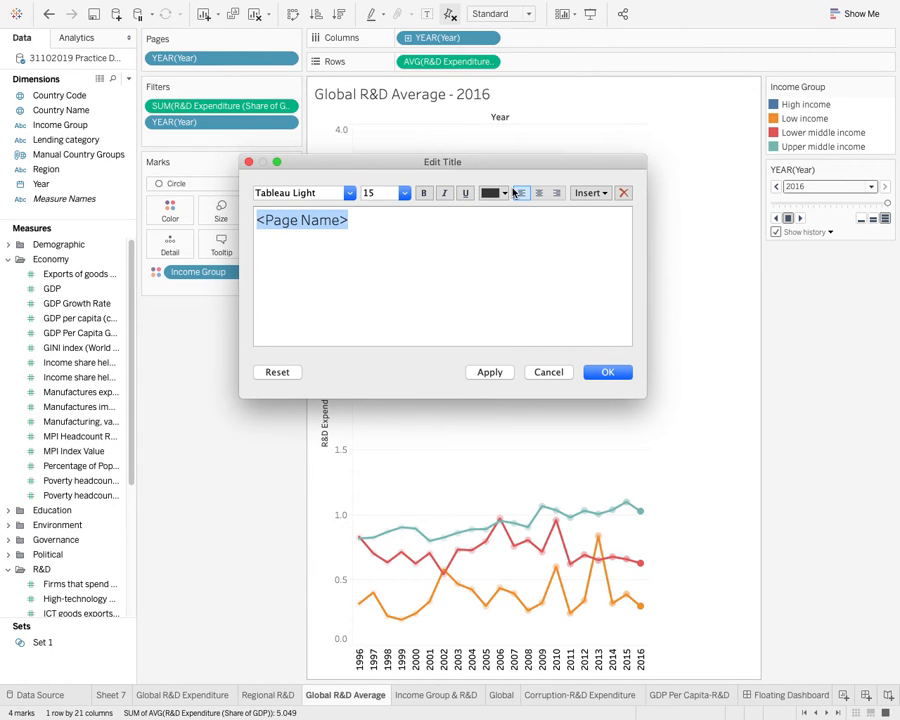
{"action": "left_click", "coordinate": [364, 222]}
{"action": "mouse_move", "coordinate": [359, 224]}
{"action": "left_mouse_down"}
{"action": "mouse_move", "coordinate": [252, 216]}
{"action": "mouse_move", "coordinate": [372, 226]}
{"action": "mouse_move", "coordinate": [309, 218]}
{"action": "mouse_move", "coordinate": [362, 215]}
{"action": "mouse_move", "coordinate": [342, 223]}
{"action": "mouse_move", "coordinate": [366, 228]}
{"action": "left_mouse_up"}
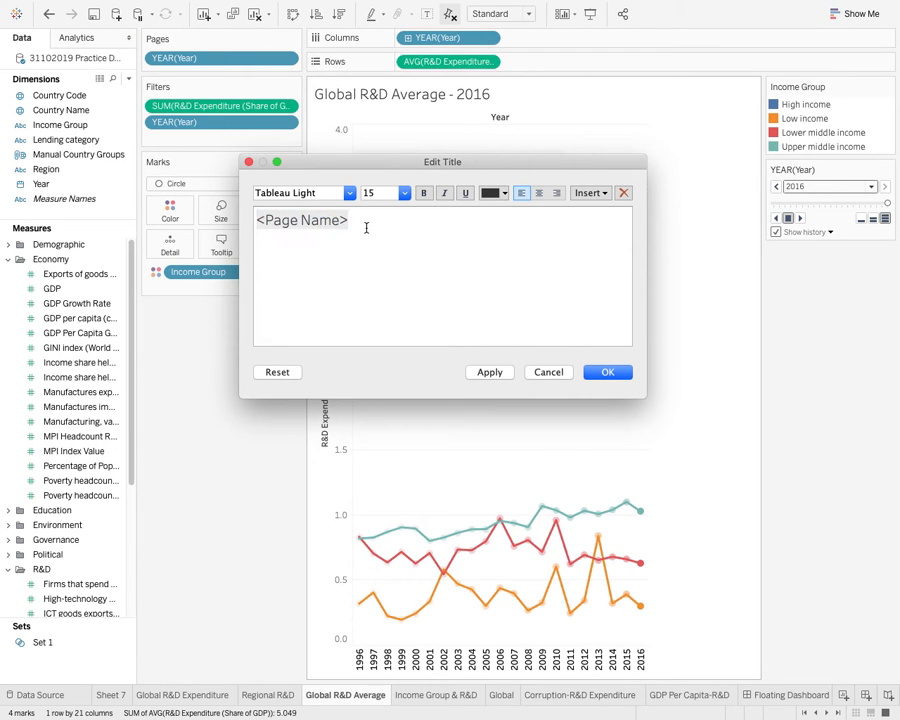
{"action": "double_click", "coordinate": [366, 228]}
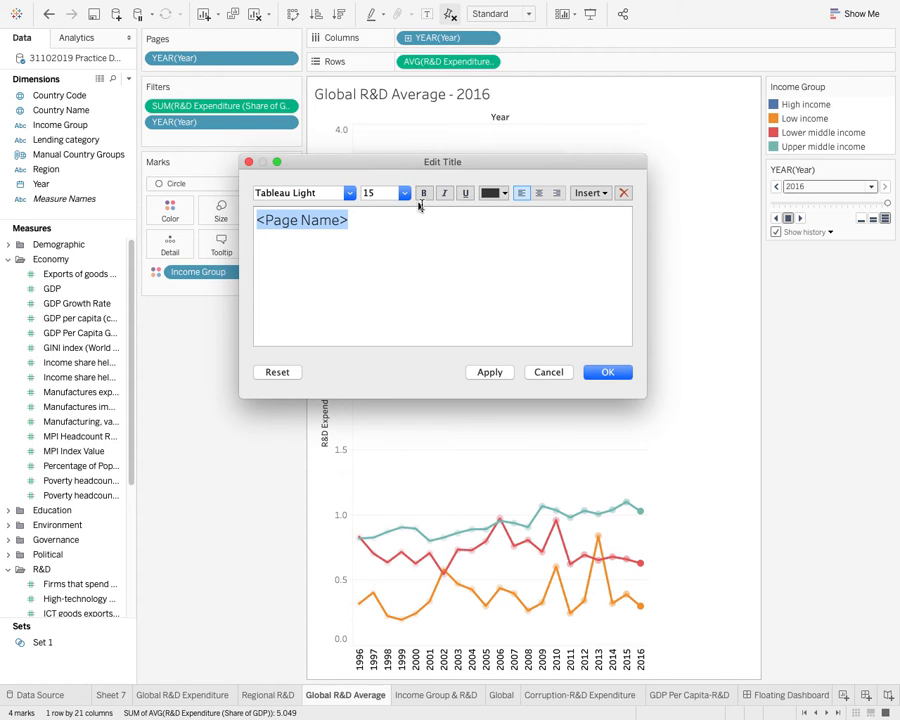
- Format the Page Name title as centred, bold, red text at size 48 and apply it
{"action": "left_click", "coordinate": [539, 193]}
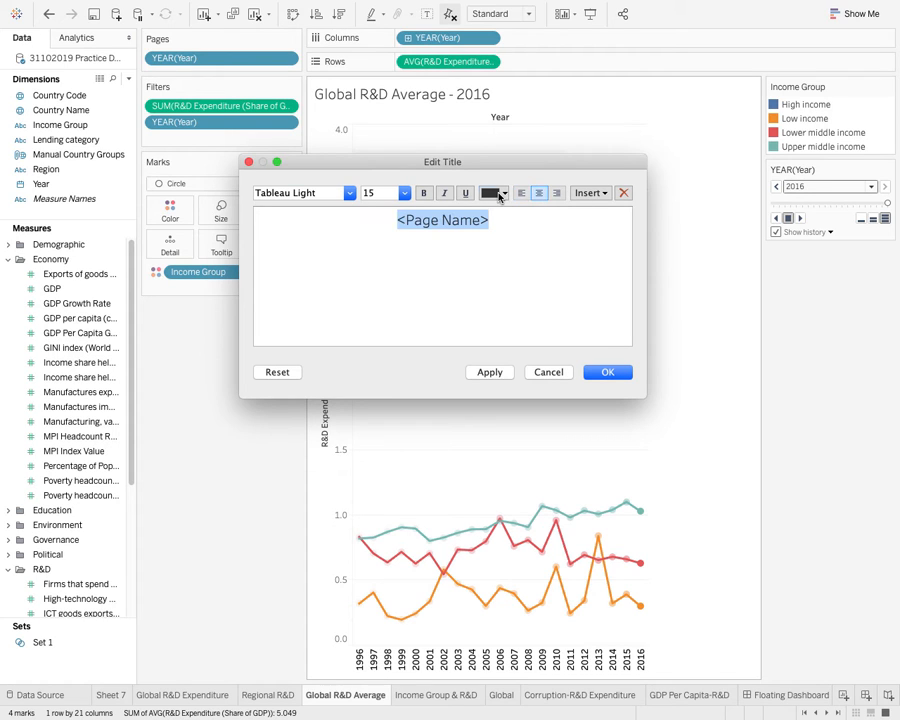
{"action": "left_click", "coordinate": [499, 196]}
{"action": "left_click", "coordinate": [538, 245]}
{"action": "left_click", "coordinate": [423, 193]}
{"action": "left_click", "coordinate": [404, 193]}
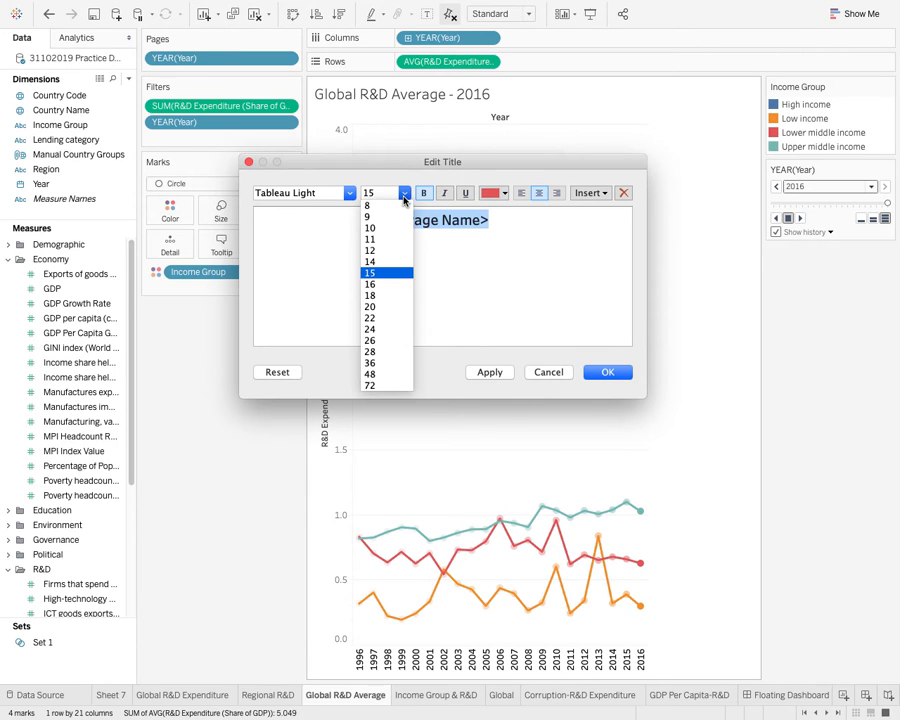
{"action": "left_click", "coordinate": [384, 374]}
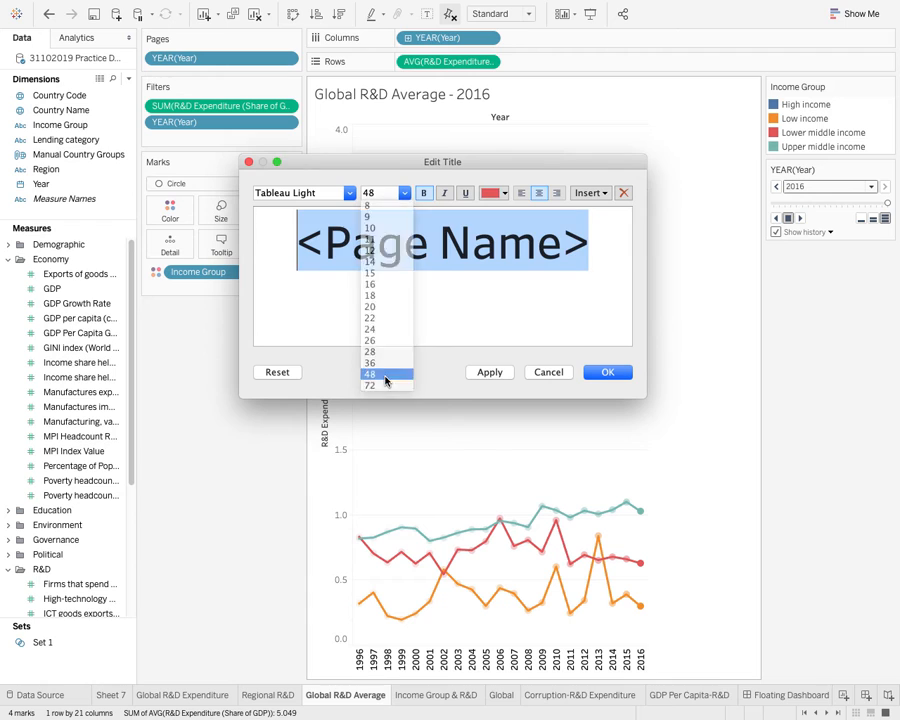
{"action": "left_click", "coordinate": [489, 372]}
{"action": "left_click", "coordinate": [607, 372]}
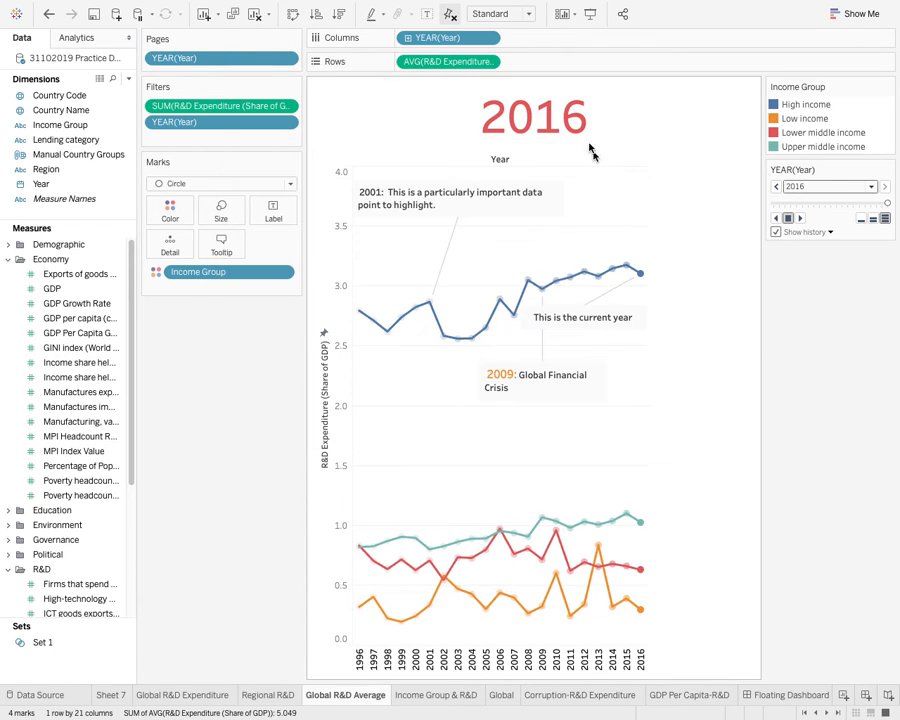
- Move the title card from above the chart to beside it, next to the Income Group legend
{"action": "left_click", "coordinate": [748, 92]}
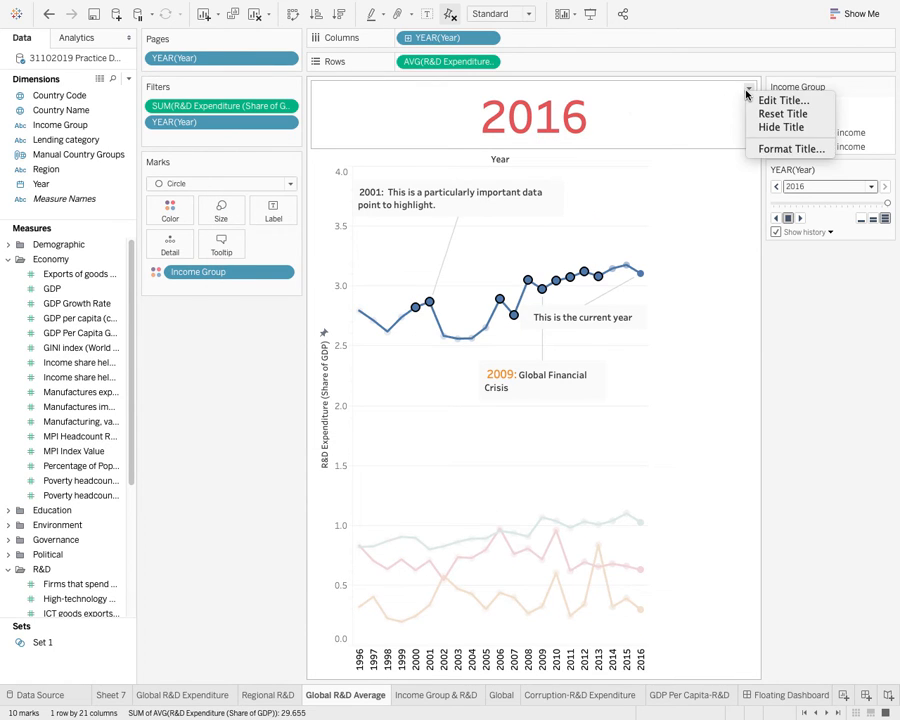
{"action": "left_click", "coordinate": [585, 118]}
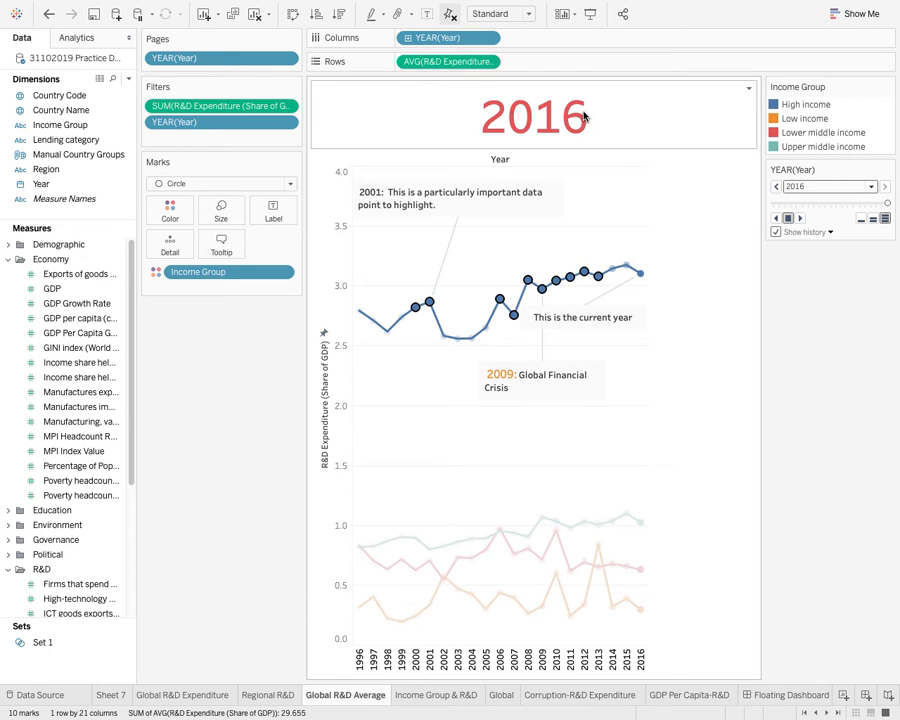
{"action": "left_click_drag", "start_coordinate": [585, 152], "coordinate": [676, 156]}
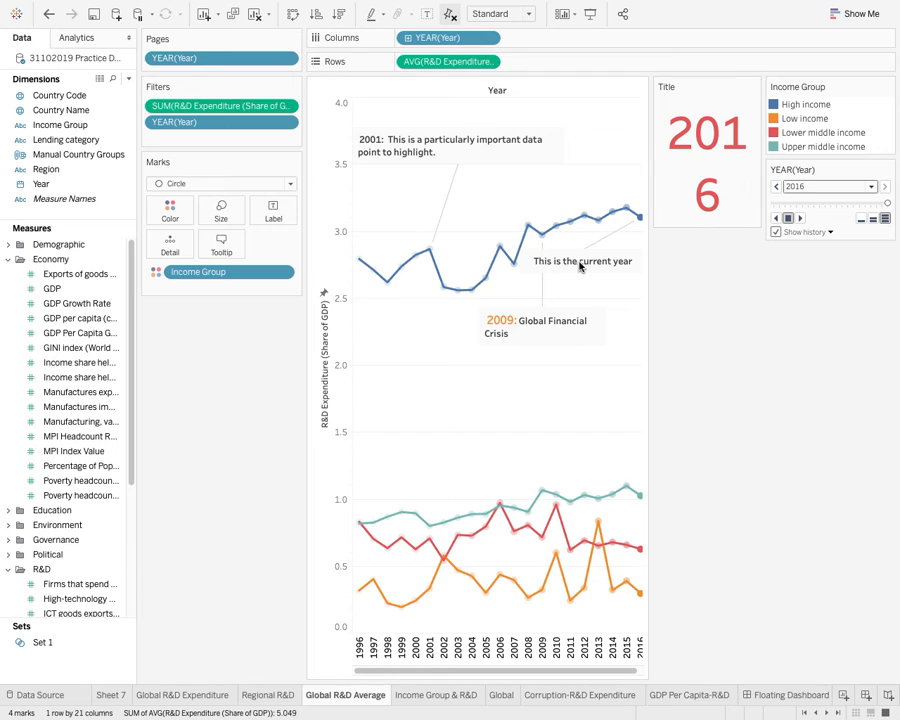
- Reopen the title for editing and keep its font size at 48
{"action": "left_click", "coordinate": [753, 87]}
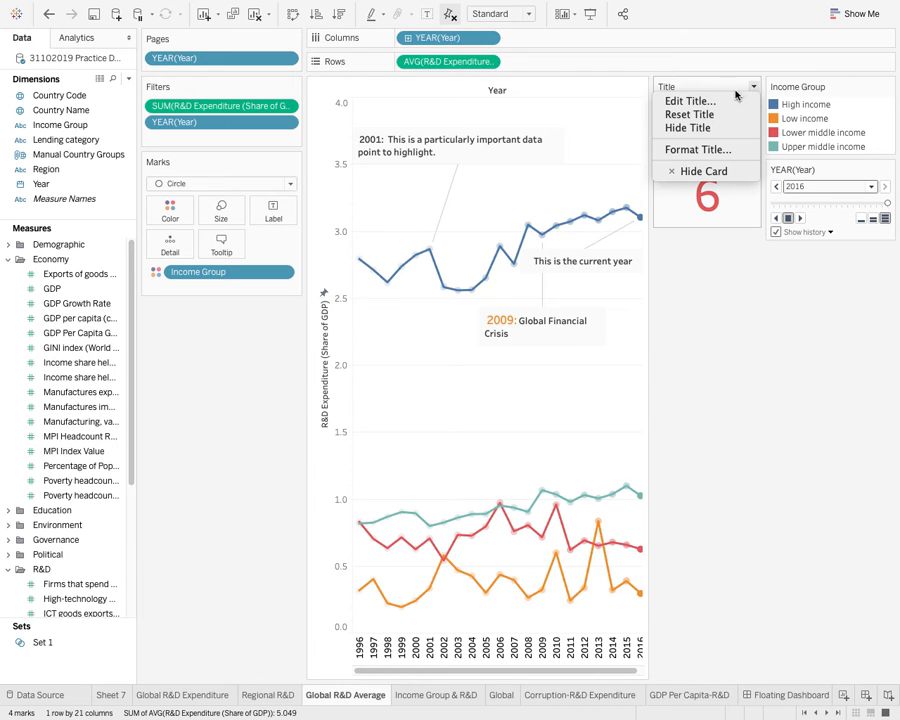
{"action": "left_click", "coordinate": [722, 104]}
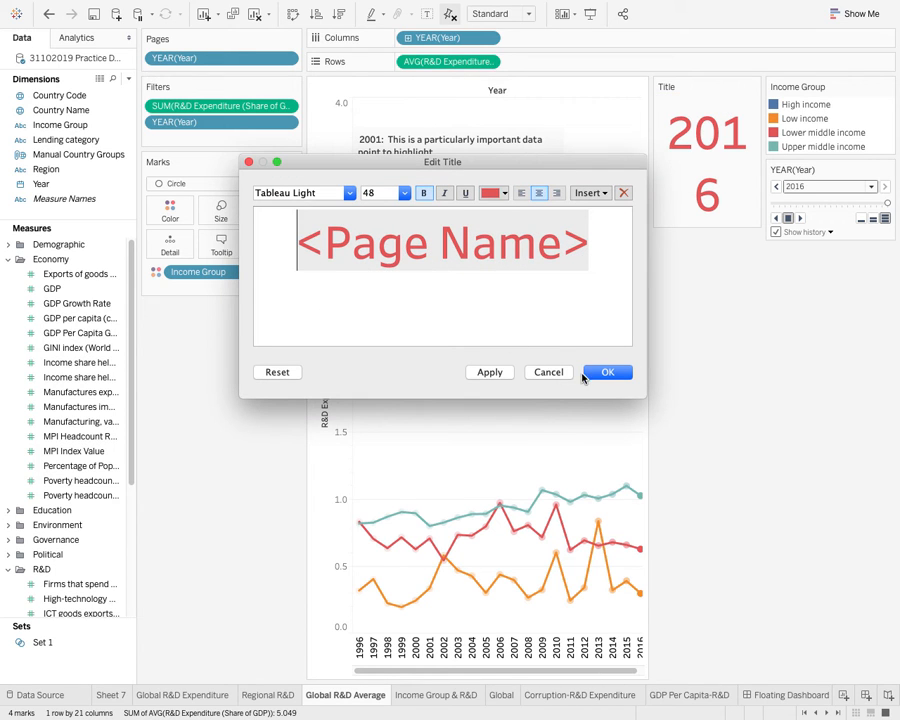
{"action": "left_click", "coordinate": [404, 193]}
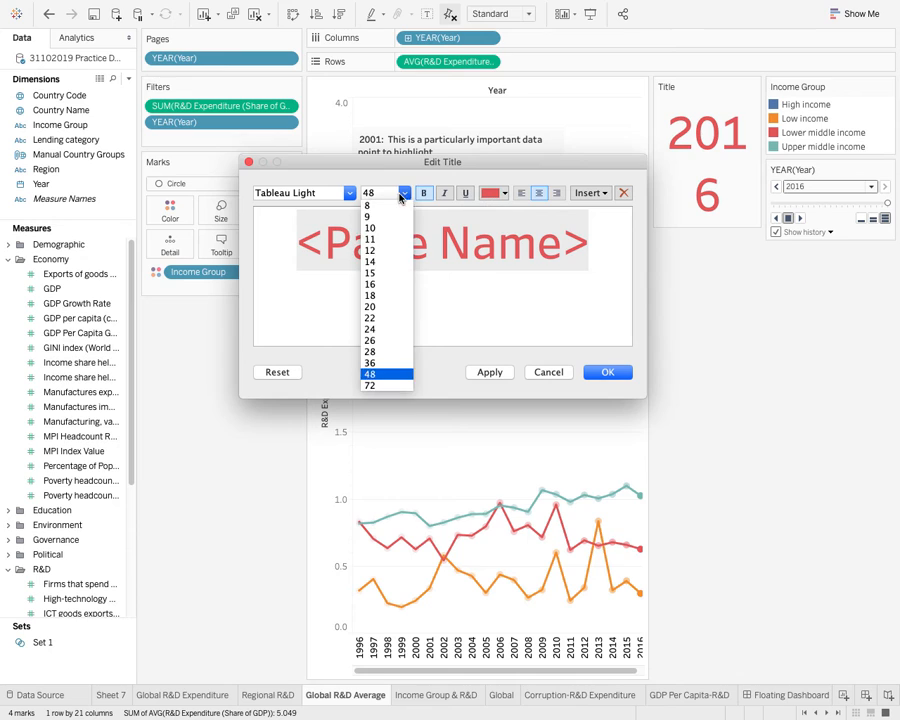
{"action": "left_click", "coordinate": [372, 374]}
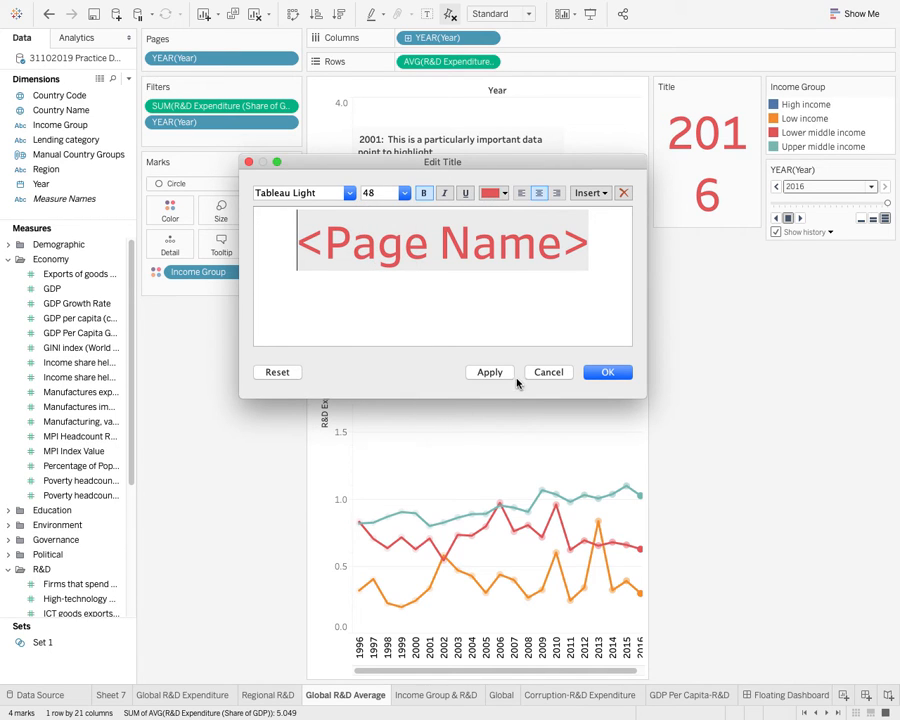
{"action": "left_click", "coordinate": [610, 371]}
- Undo the title edit while keeping the page history shown, and move the title card back above the chart
{"action": "key", "text": "super+z"}
{"action": "key", "text": "super+z"}
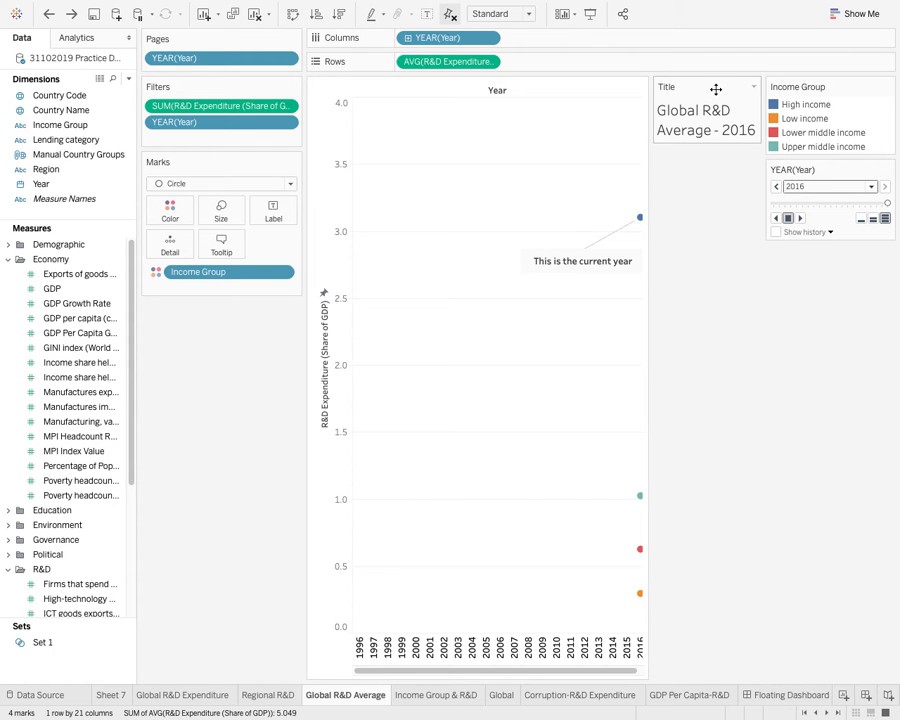
{"action": "key", "text": "super+shift+z"}
{"action": "left_click_drag", "start_coordinate": [716, 89], "coordinate": [475, 77]}
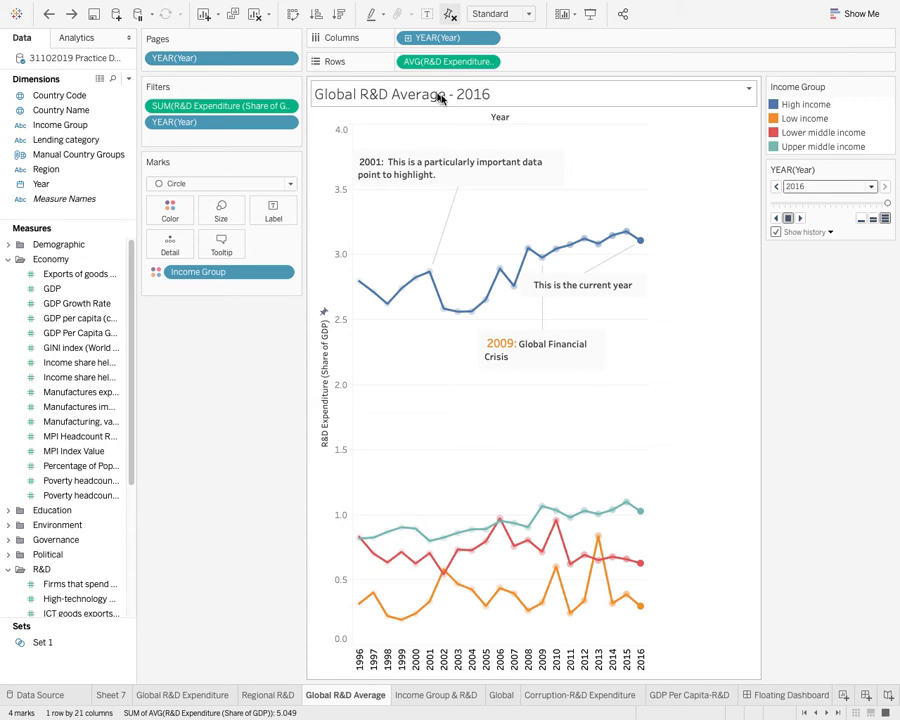
- Narrow the area holding the Pages, Filters and Marks cards to give the chart more room
{"action": "left_click", "coordinate": [272, 211]}
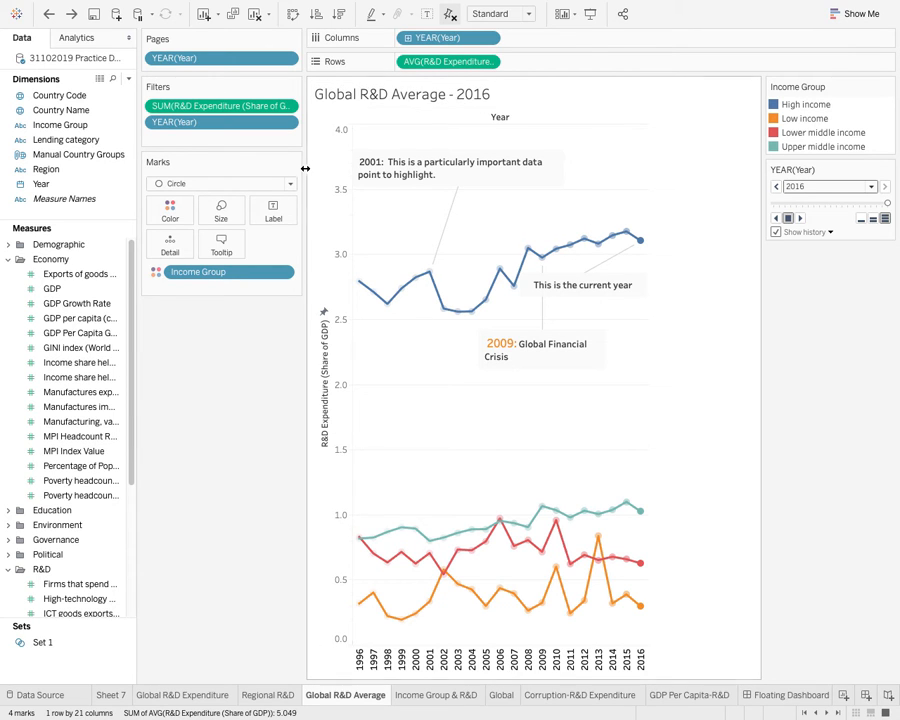
{"action": "left_click_drag", "start_coordinate": [305, 169], "coordinate": [254, 171]}
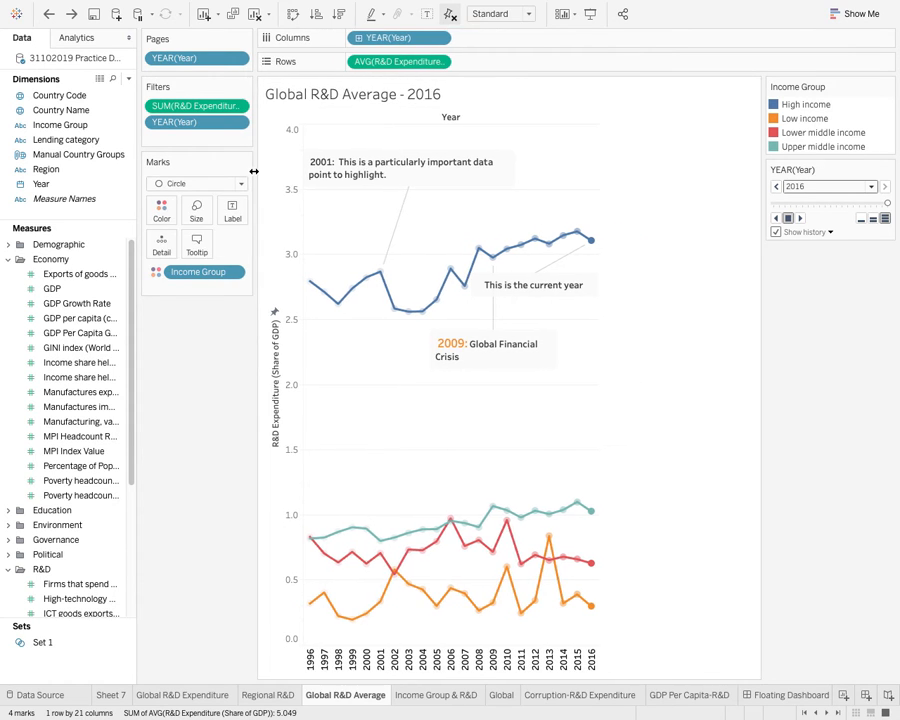
- Delete the sheet name and dash from the title so that only the Page Name field remains
{"action": "double_click", "coordinate": [426, 95]}
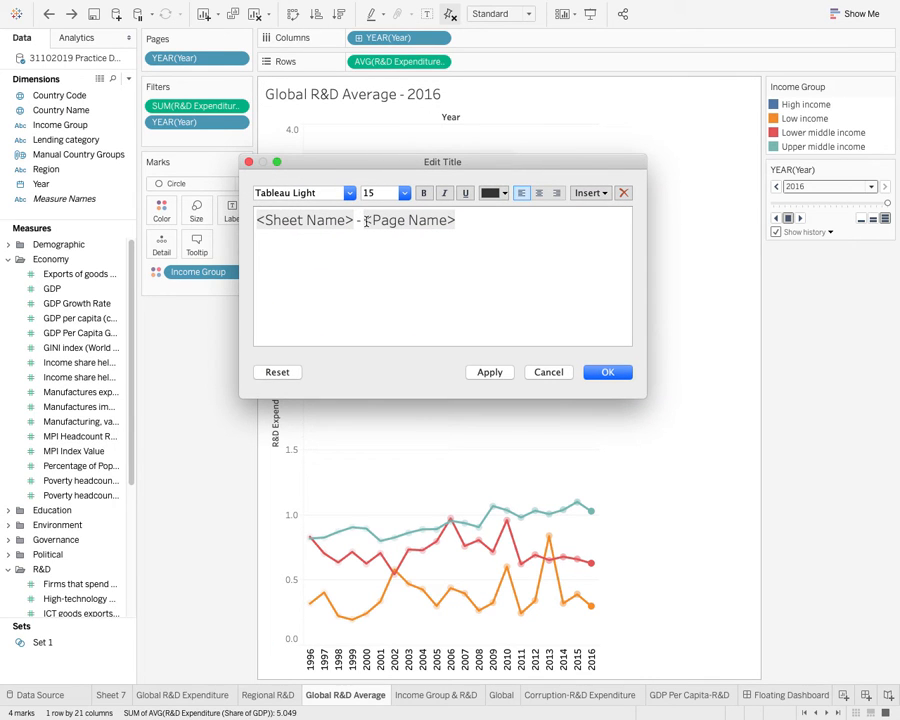
{"action": "key", "text": "shift+Right"}
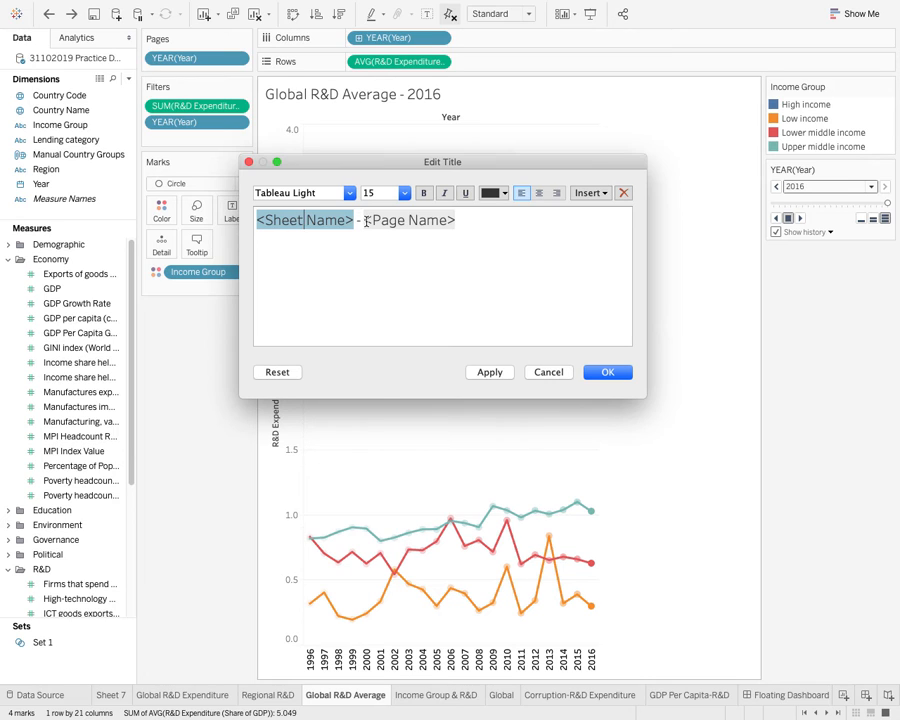
{"action": "left_click", "coordinate": [367, 222]}
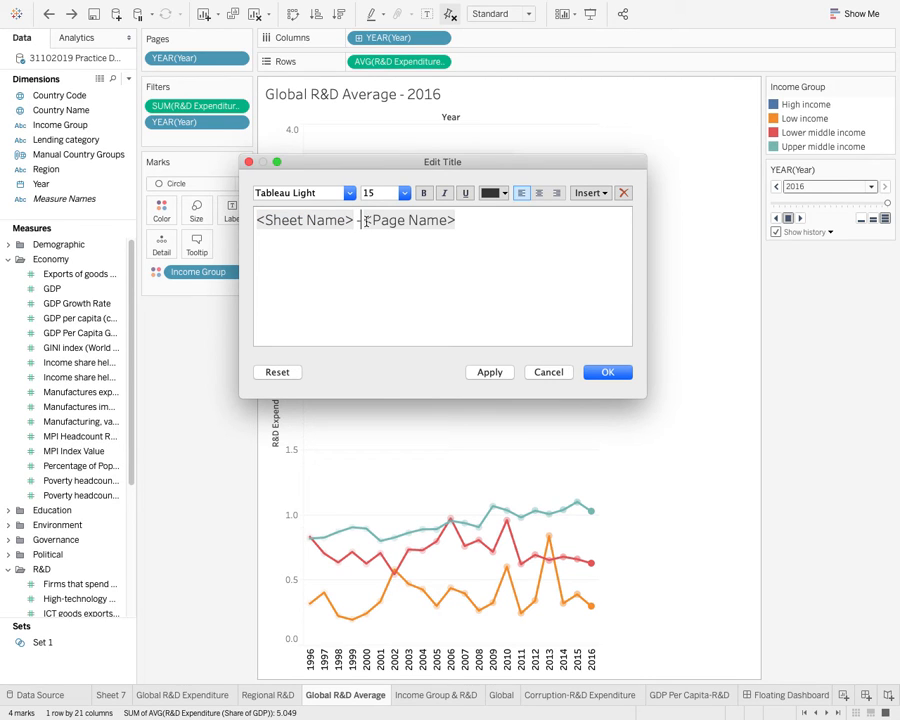
{"action": "key", "text": "BackSpace"}
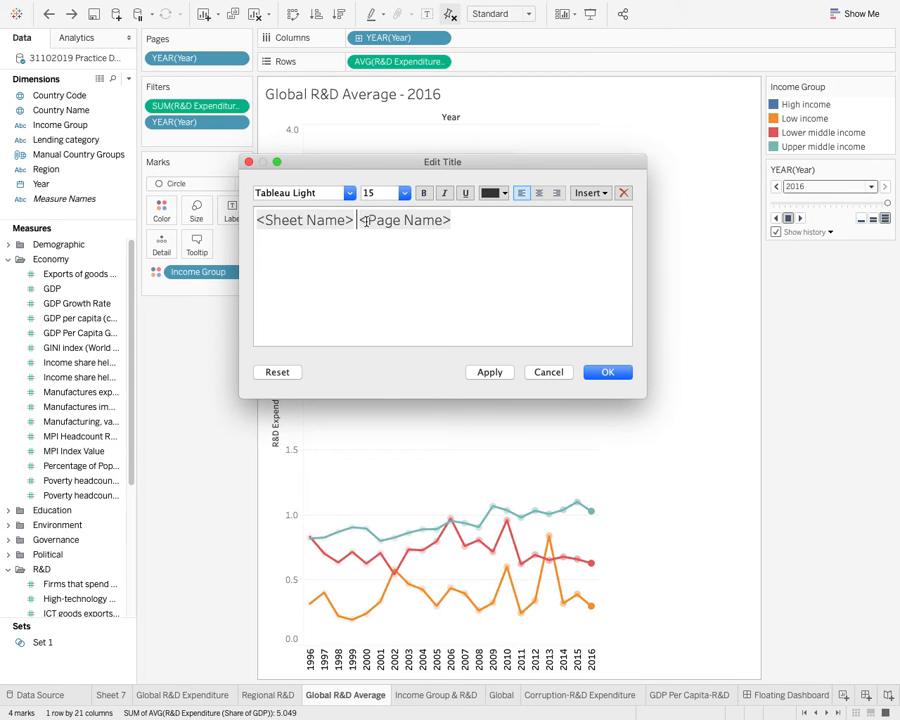
{"action": "left_click_drag", "start_coordinate": [367, 222], "coordinate": [257, 222]}
{"action": "key", "text": "BackSpace"}
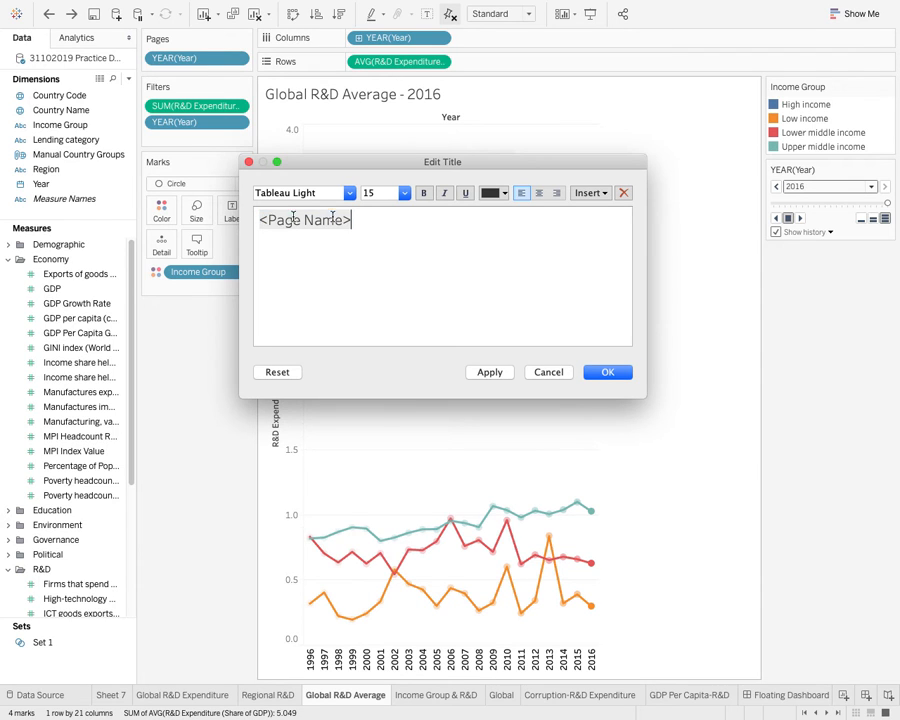
{"action": "left_click_drag", "start_coordinate": [352, 220], "coordinate": [262, 226]}
{"action": "left_click", "coordinate": [356, 220]}
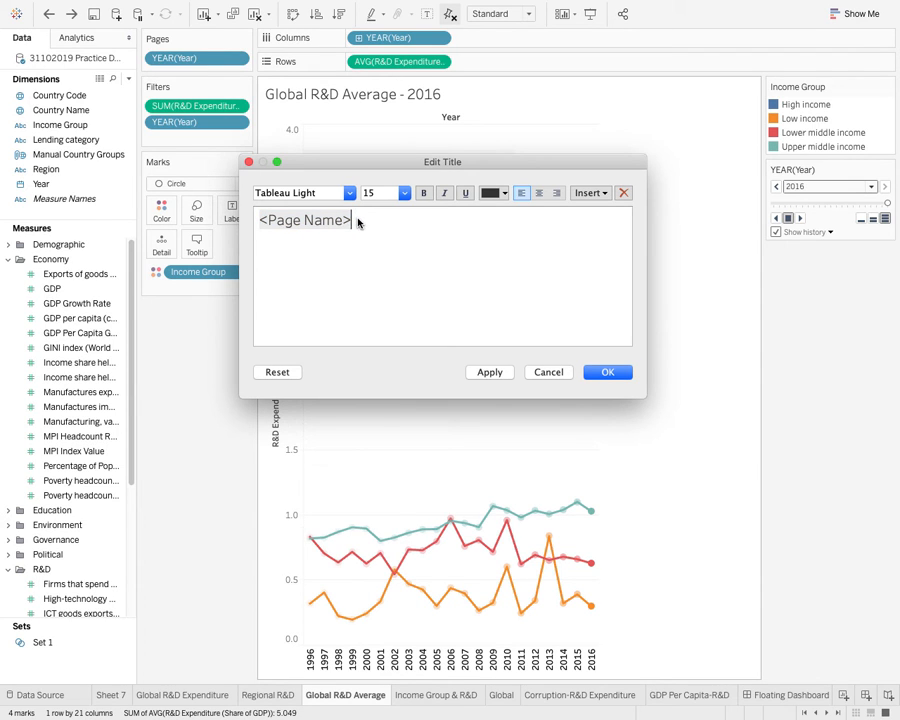
- Centre the Page Name title, make it bold and red at size 26, and apply the change
{"action": "left_click", "coordinate": [538, 193]}
{"action": "double_click", "coordinate": [440, 218]}
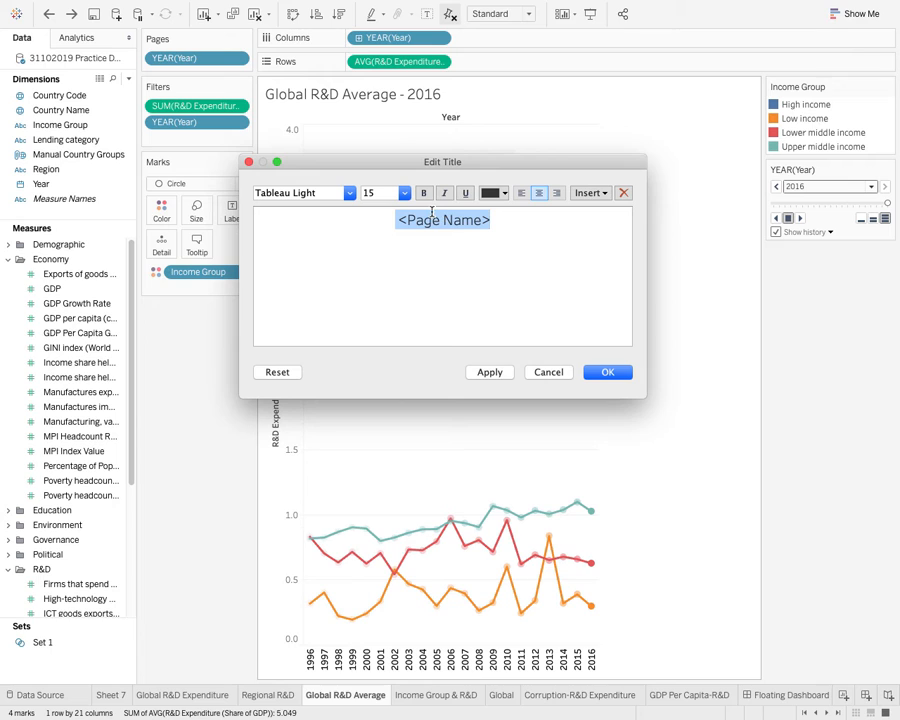
{"action": "left_click", "coordinate": [493, 192]}
{"action": "left_click", "coordinate": [536, 244]}
{"action": "left_click", "coordinate": [404, 193]}
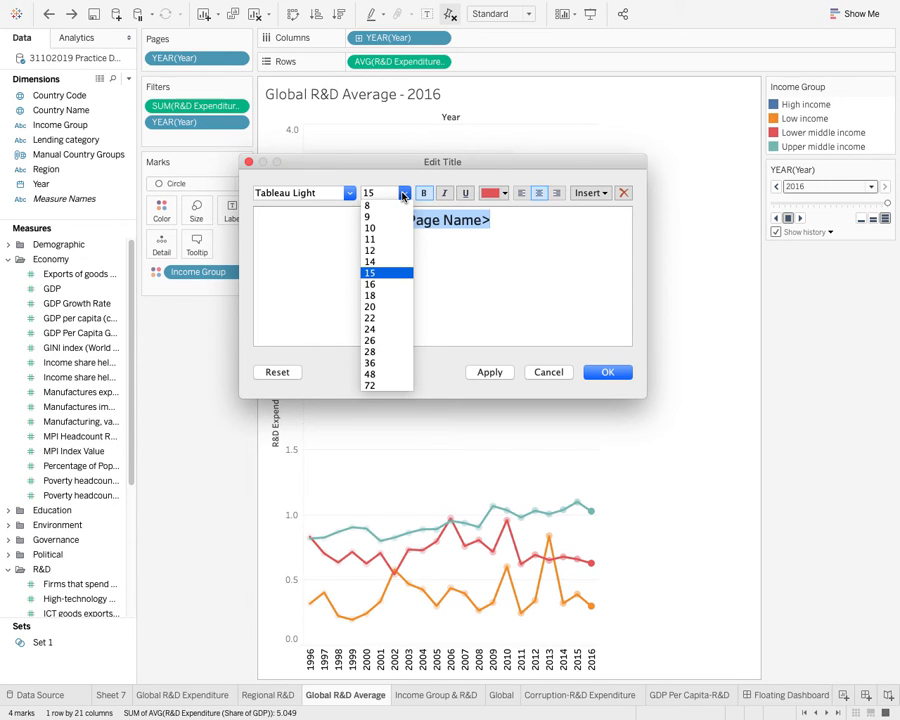
{"action": "left_click", "coordinate": [392, 345]}
{"action": "left_click", "coordinate": [492, 375]}
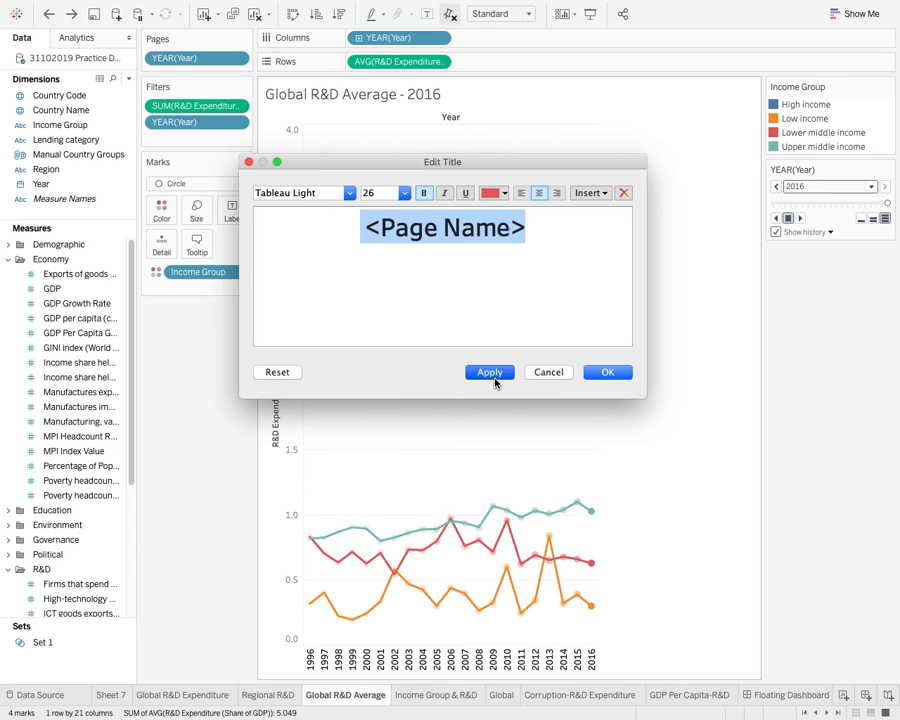
{"action": "left_click", "coordinate": [604, 374]}
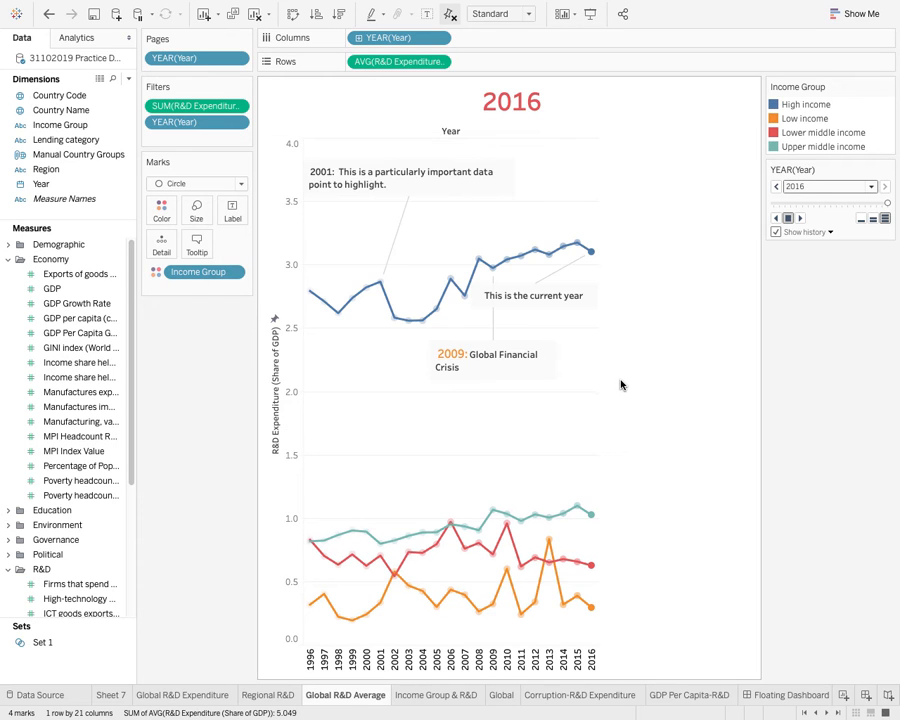
- Play the year pages forward to view the chart animation with the changing title
{"action": "left_click", "coordinate": [800, 218]}
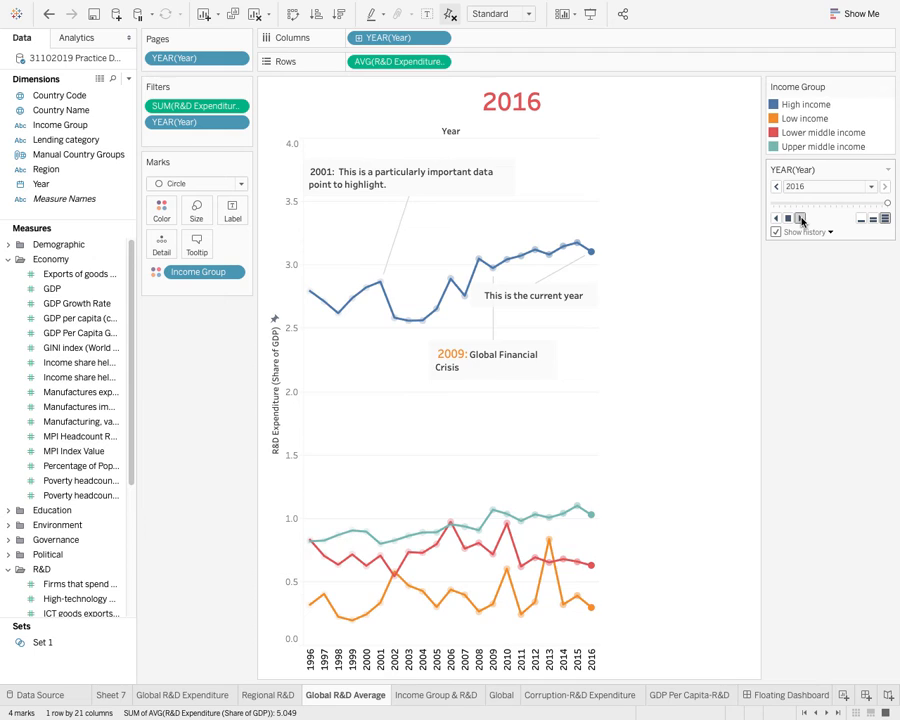
{"action": "left_click", "coordinate": [800, 218]}
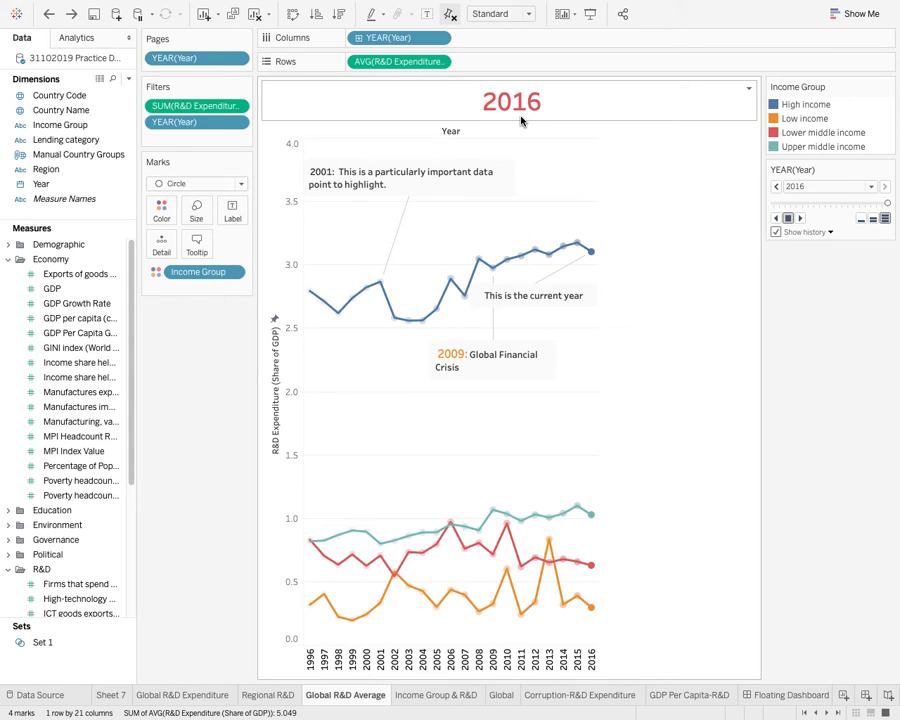
- Undo the title edit to restore the sheet name and page name in their original formatting
{"action": "key", "text": "super+z"}
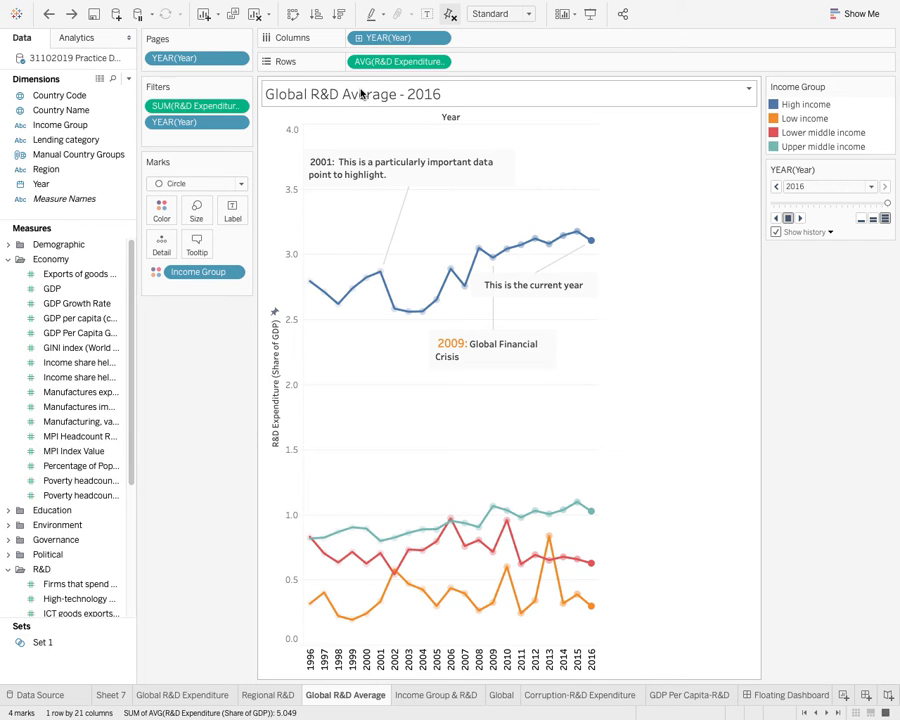
- Replace the sheet name and dash in the chart title with "Year:" in front of the Page Name field
{"action": "double_click", "coordinate": [361, 93]}
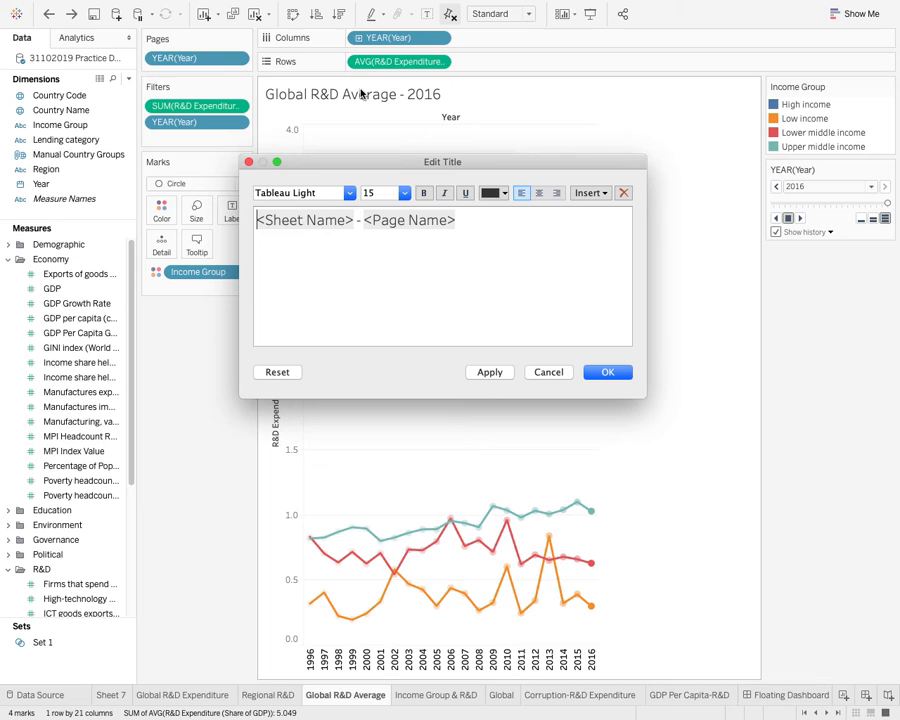
{"action": "left_click", "coordinate": [362, 222], "text": "shift"}
{"action": "key", "text": "BackSpace"}
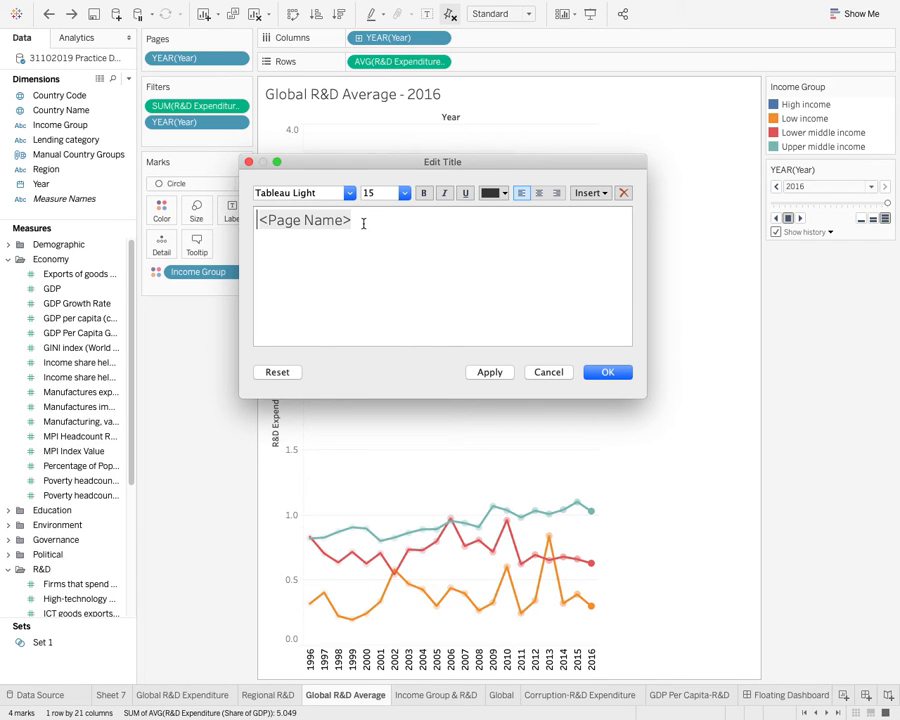
{"action": "type", "text": "Year"}
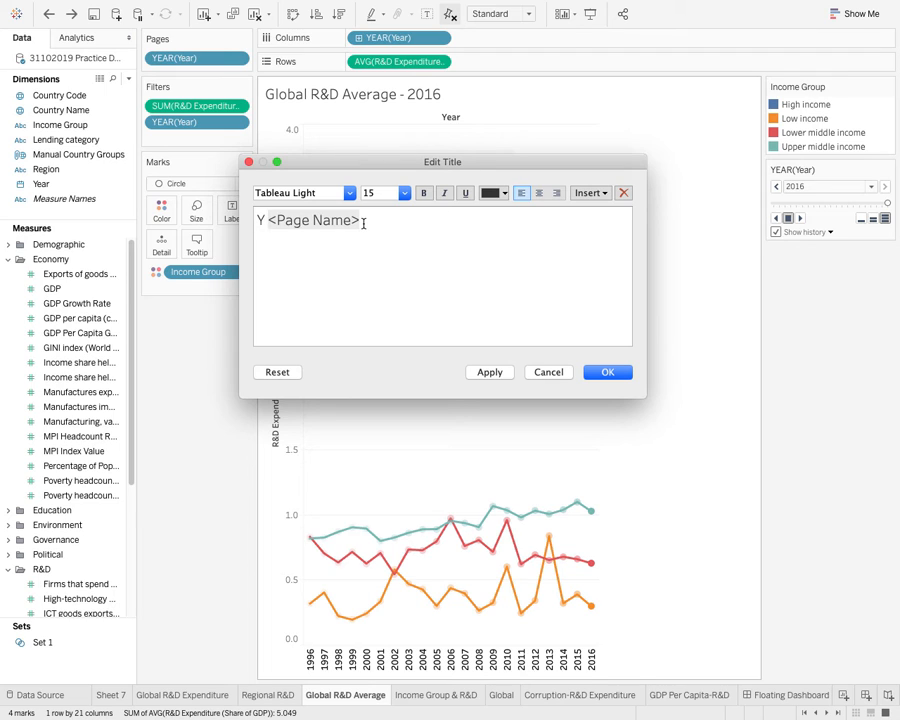
{"action": "type", "text": ":"}
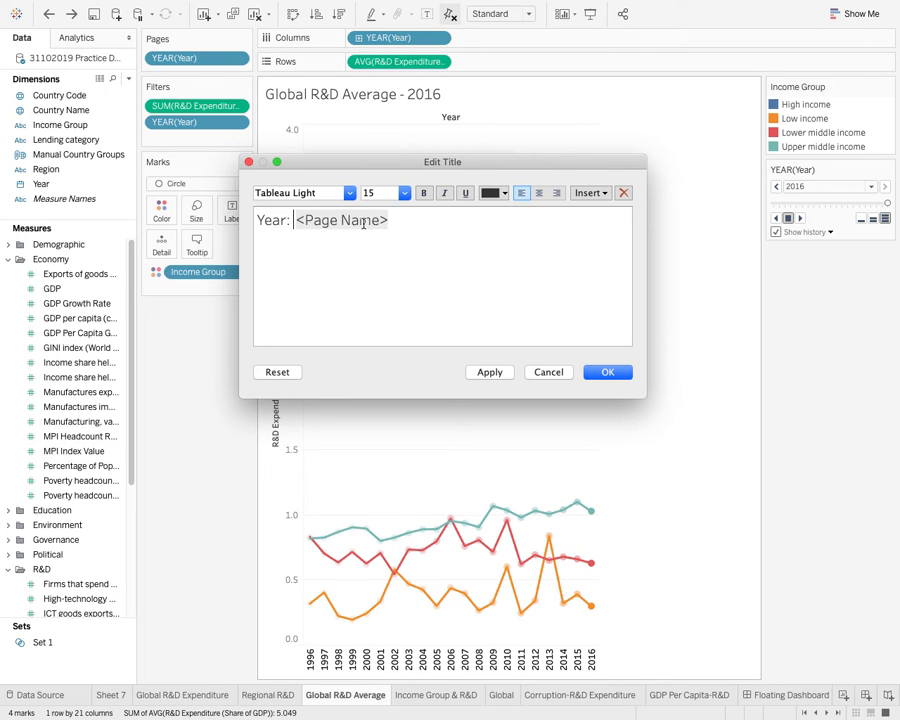
- Colour the whole "Year: <Page Name>" title red, centre it and confirm the title edit
{"action": "left_click", "coordinate": [325, 222]}
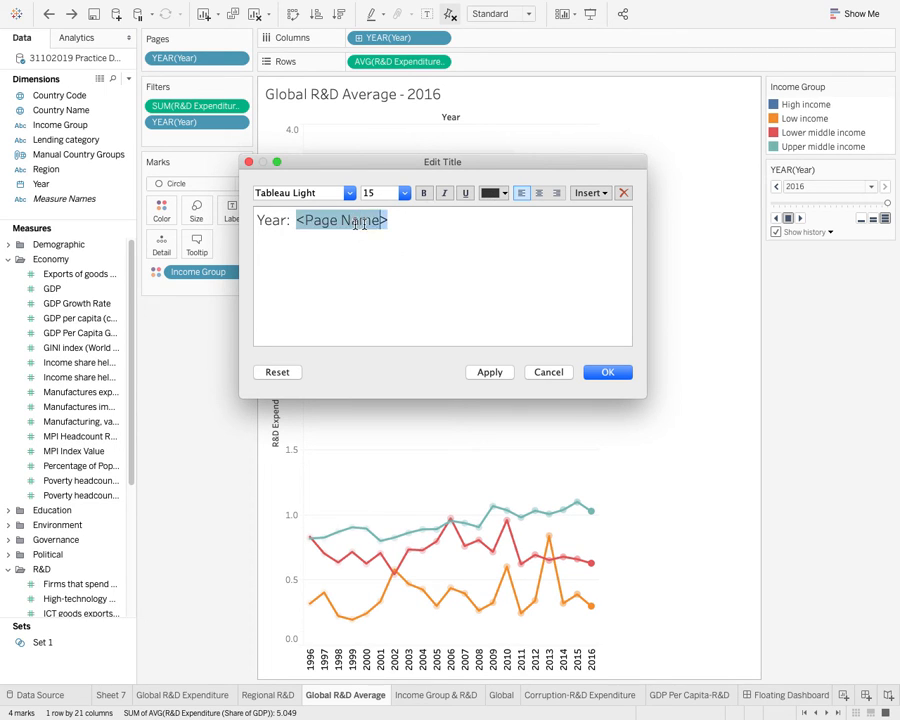
{"action": "left_click", "coordinate": [410, 222]}
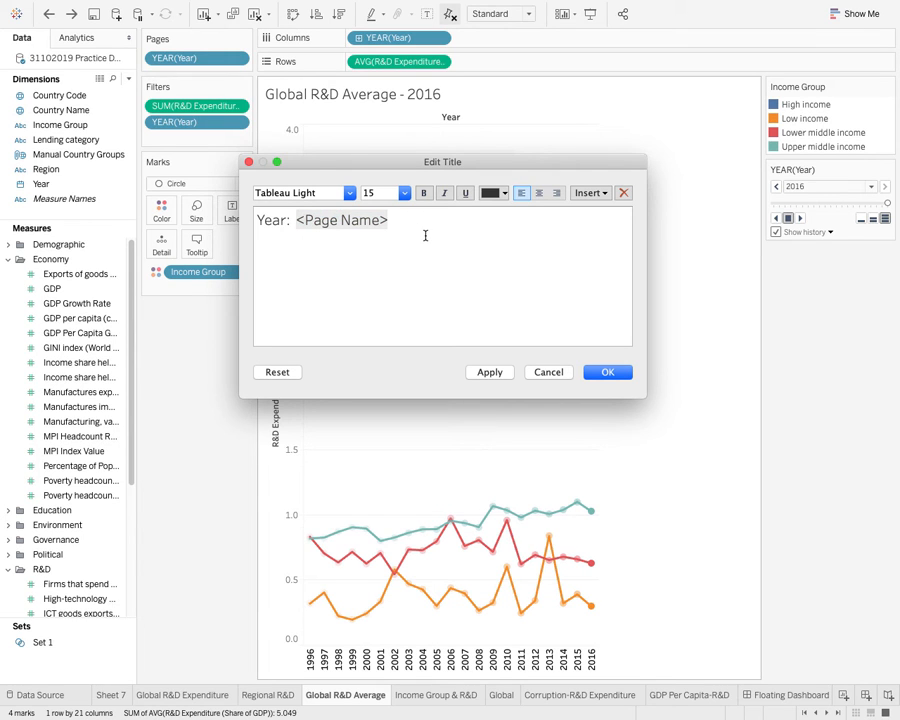
{"action": "key", "text": "super+a"}
{"action": "left_click", "coordinate": [494, 193]}
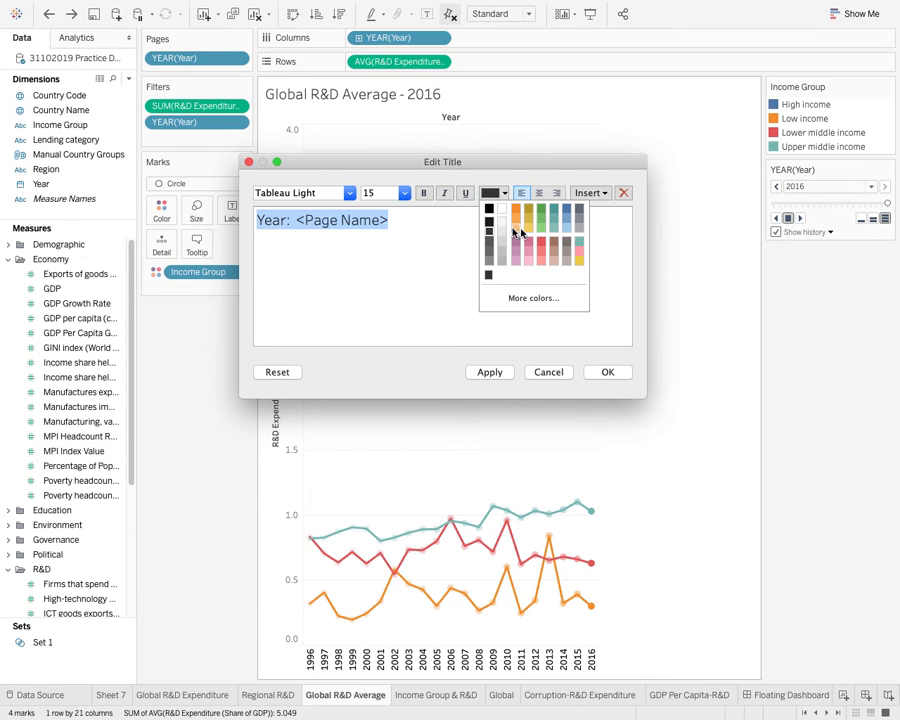
{"action": "left_click", "coordinate": [540, 248]}
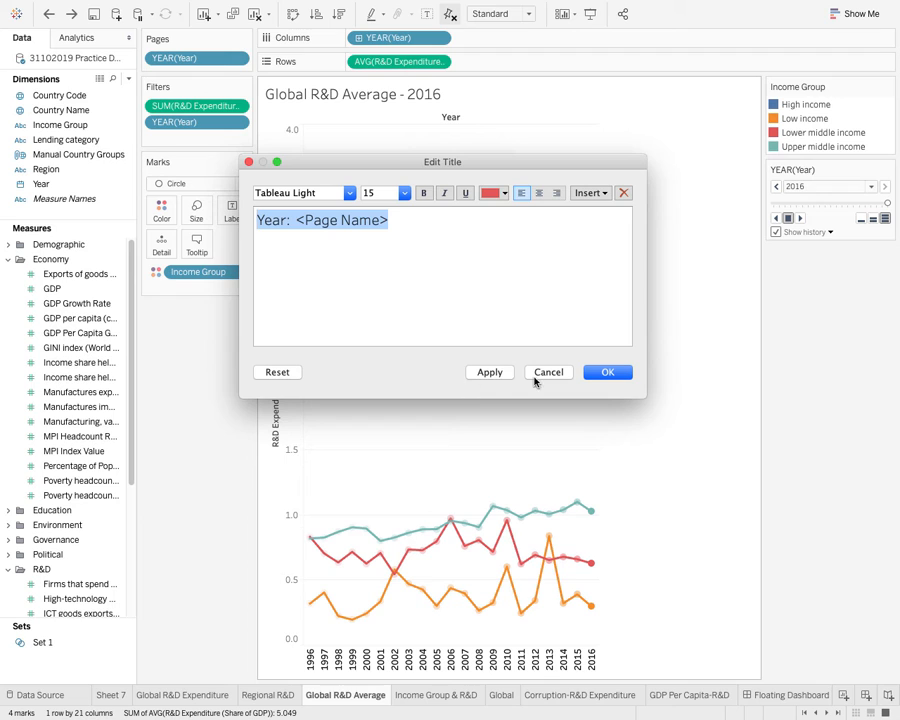
{"action": "left_click", "coordinate": [538, 193]}
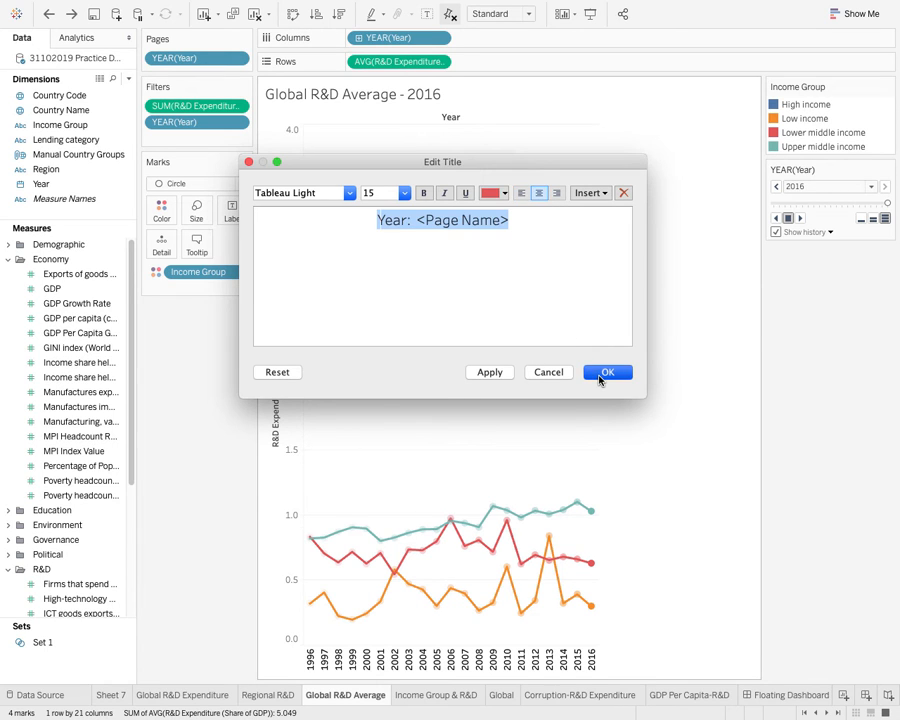
{"action": "left_click", "coordinate": [605, 372]}
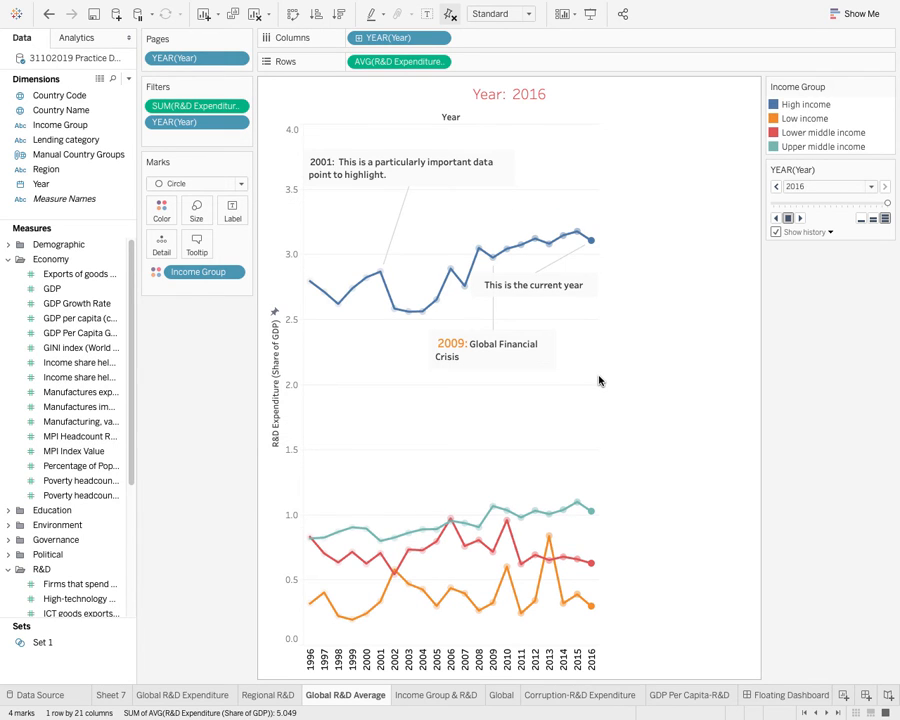
- Play the year pages forward to view the animation with the red year title
{"action": "left_click", "coordinate": [799, 219]}
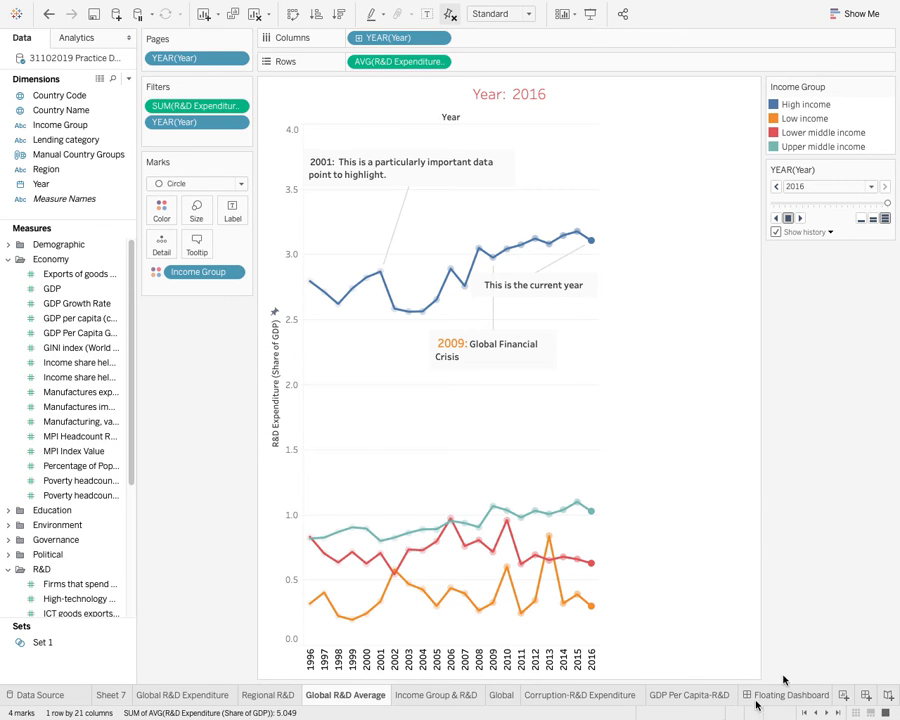
{"action": "mouse_move", "coordinate": [632, 705]}
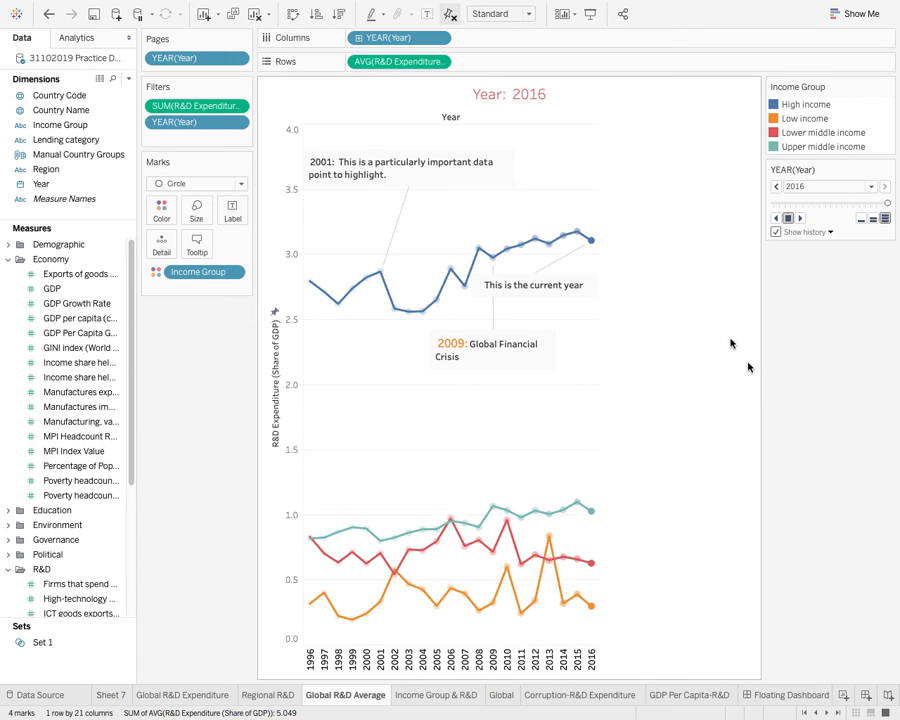
- Turn on the mark labels in the chart and turn them off again
{"action": "left_click", "coordinate": [428, 14]}
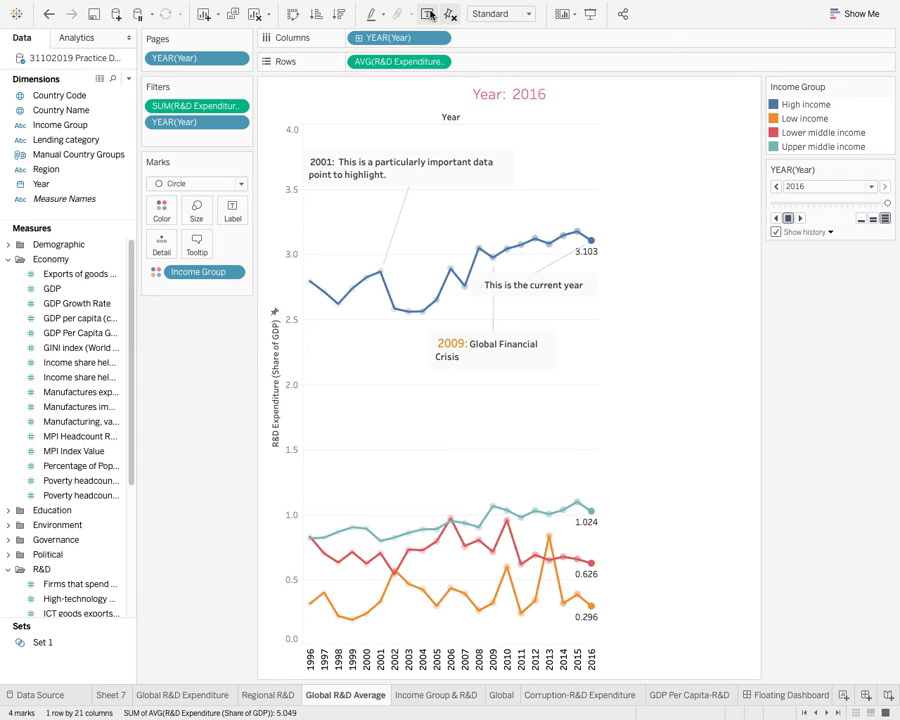
{"action": "left_click", "coordinate": [428, 14]}
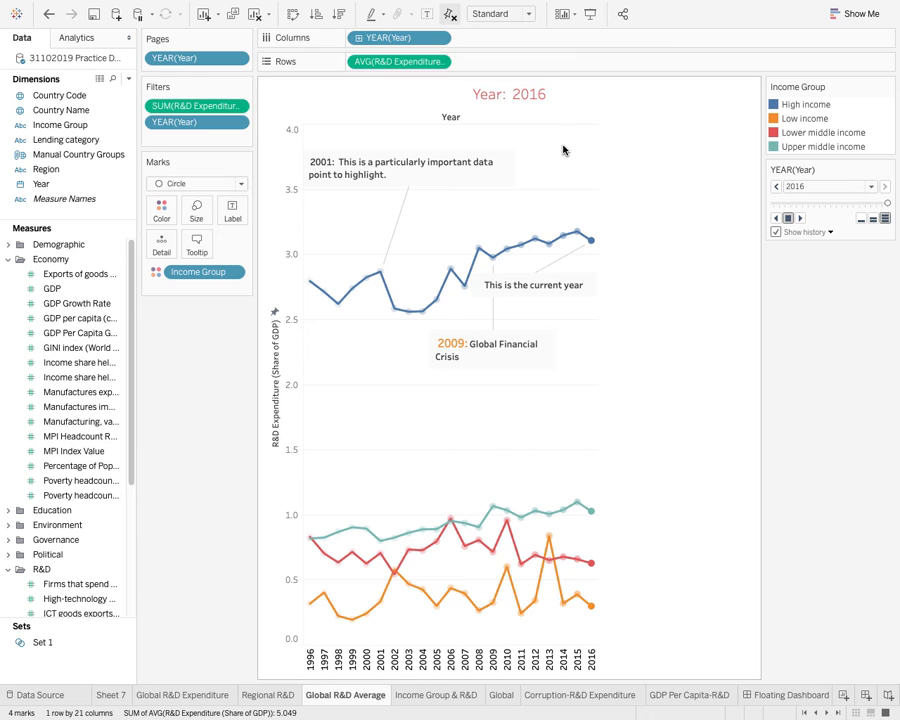
{"action": "key", "text": "ctrl+v"}
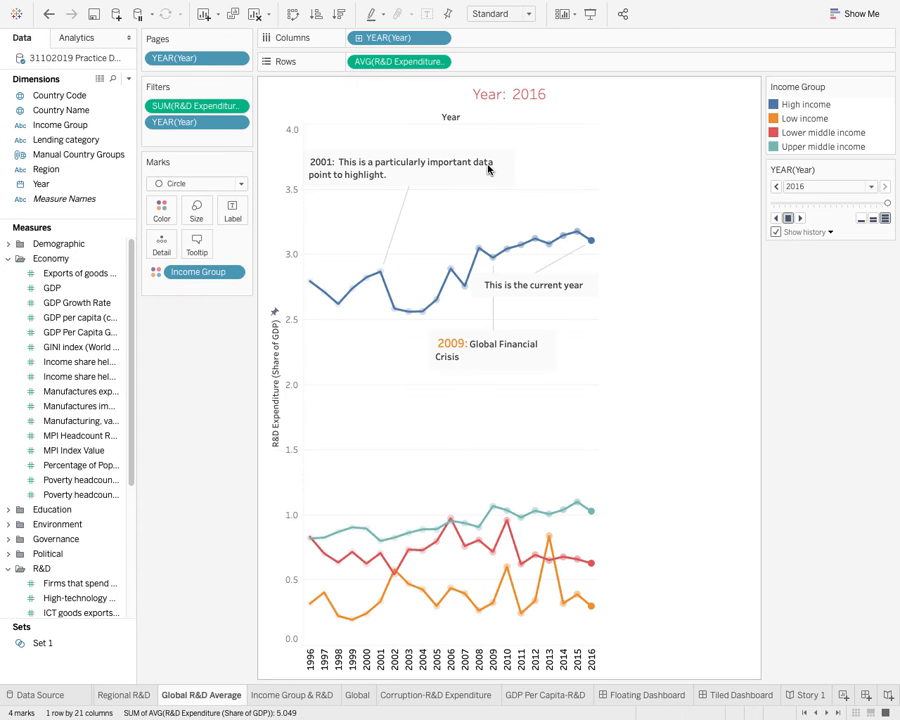
{"action": "key", "text": "ctrl+z"}
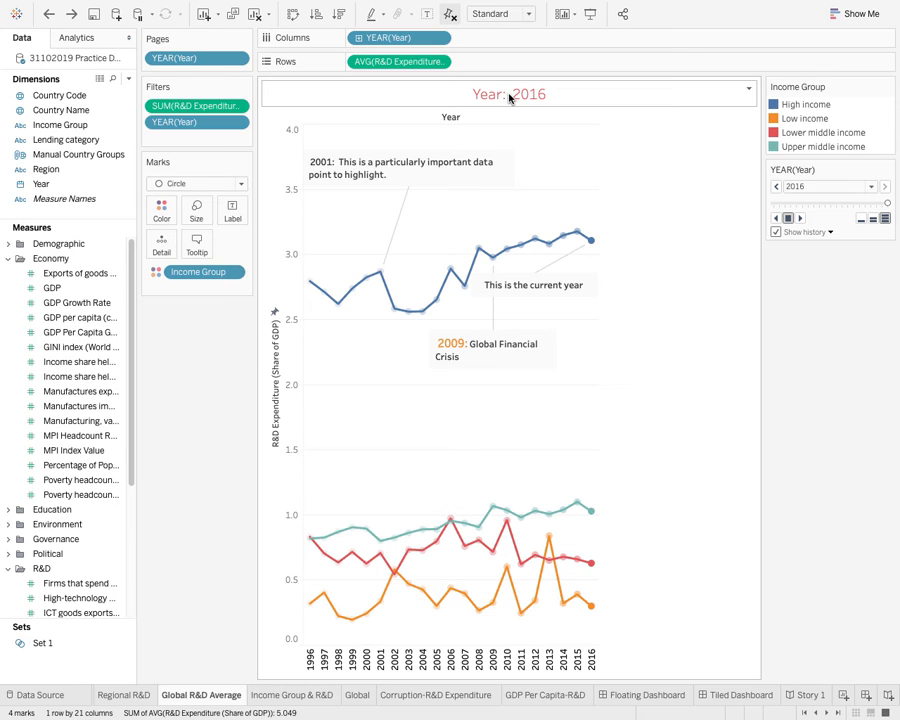
- Reopen the chart title for editing and move the Page Name field to its own line below "Year:"
{"action": "double_click", "coordinate": [503, 94]}
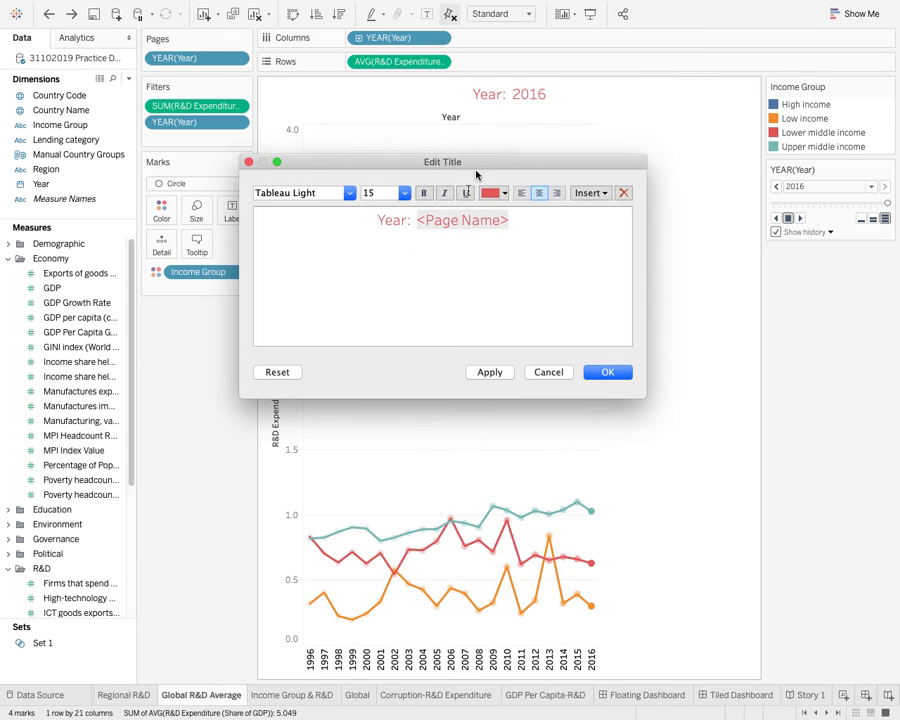
{"action": "left_click", "coordinate": [412, 222]}
{"action": "key", "text": "Return"}
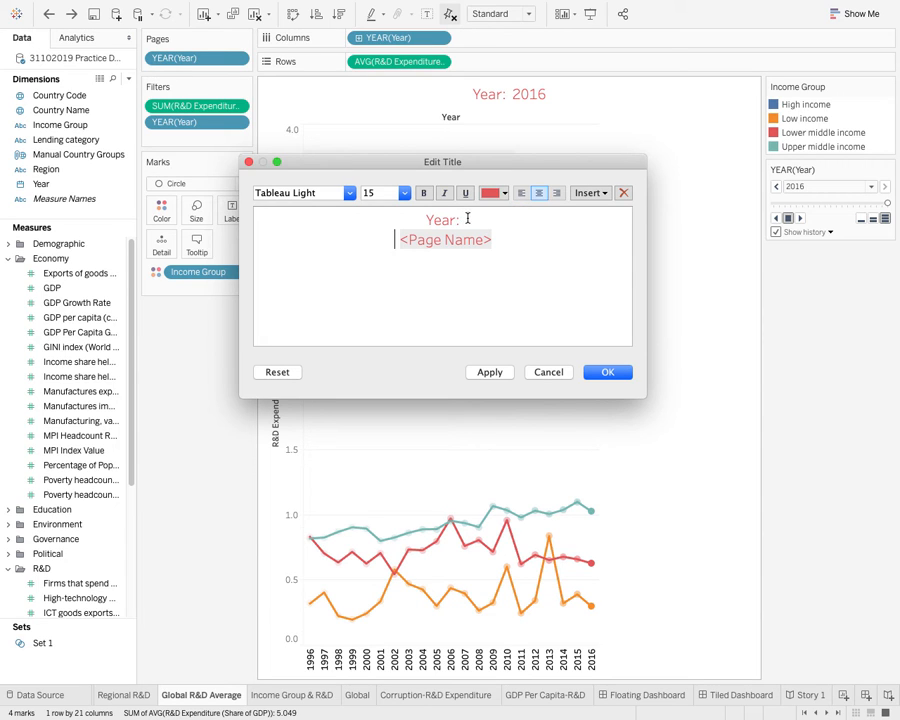
- Replace "Year:" on the title's first line with "Global Average Expenditure on R&D"
{"action": "left_click_drag", "start_coordinate": [466, 218], "coordinate": [388, 218]}
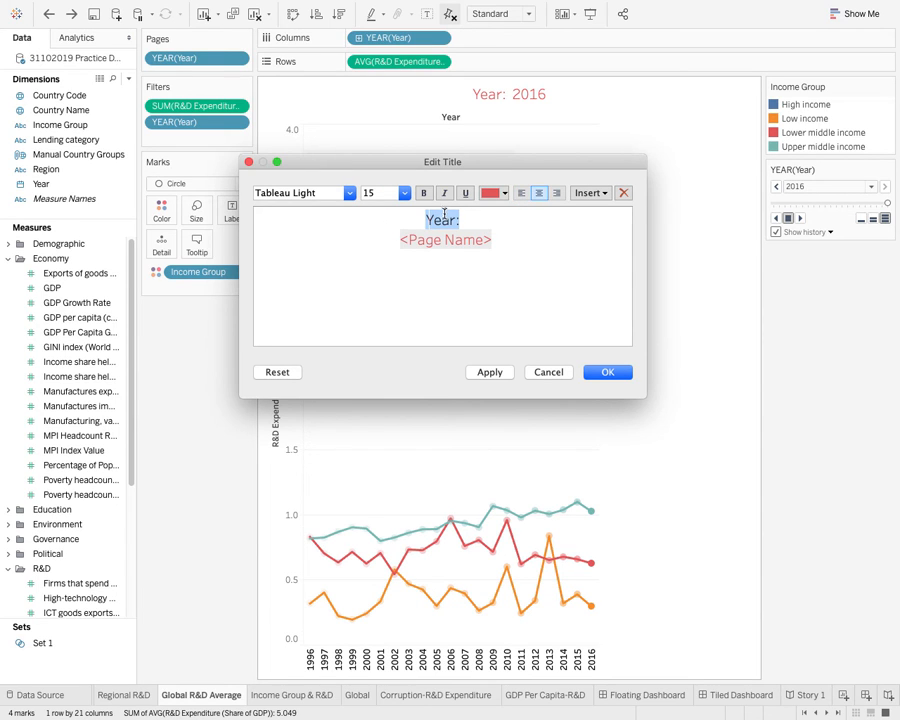
{"action": "type", "text": "Global "}
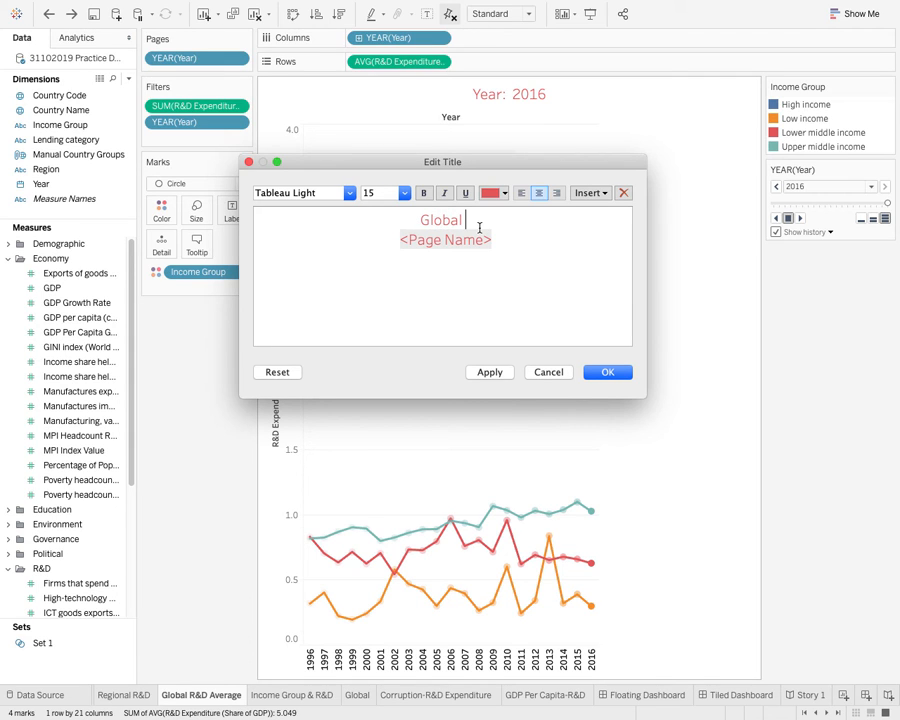
{"action": "type", "text": "E"}
{"action": "key", "text": "BackSpace"}
{"action": "type", "text": "Averga"}
{"action": "key", "text": "BackSpace"}
{"action": "key", "text": "BackSpace"}
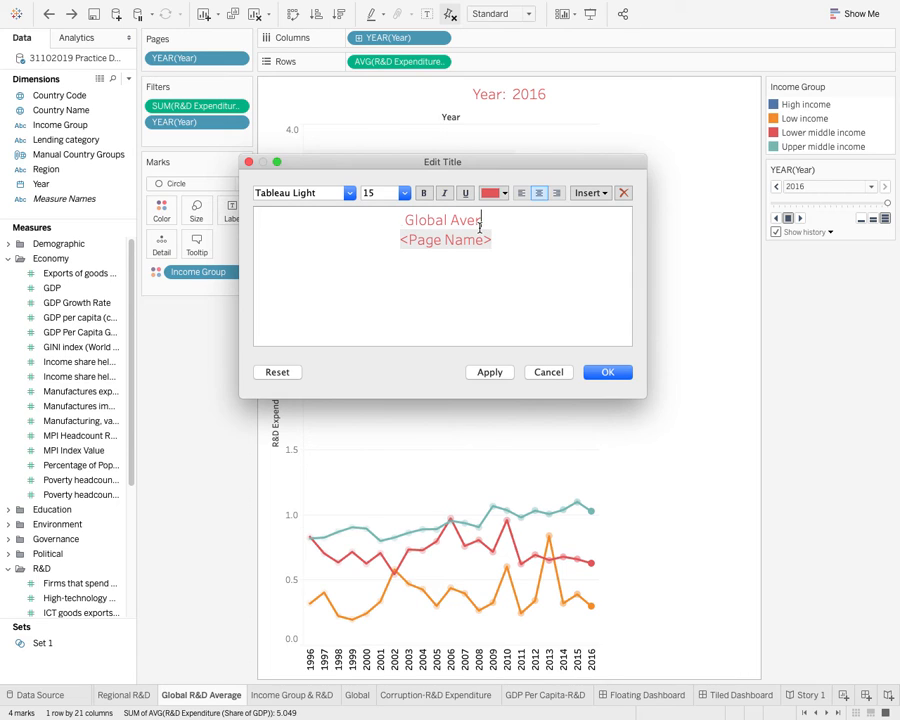
{"action": "type", "text": "age Expendi"}
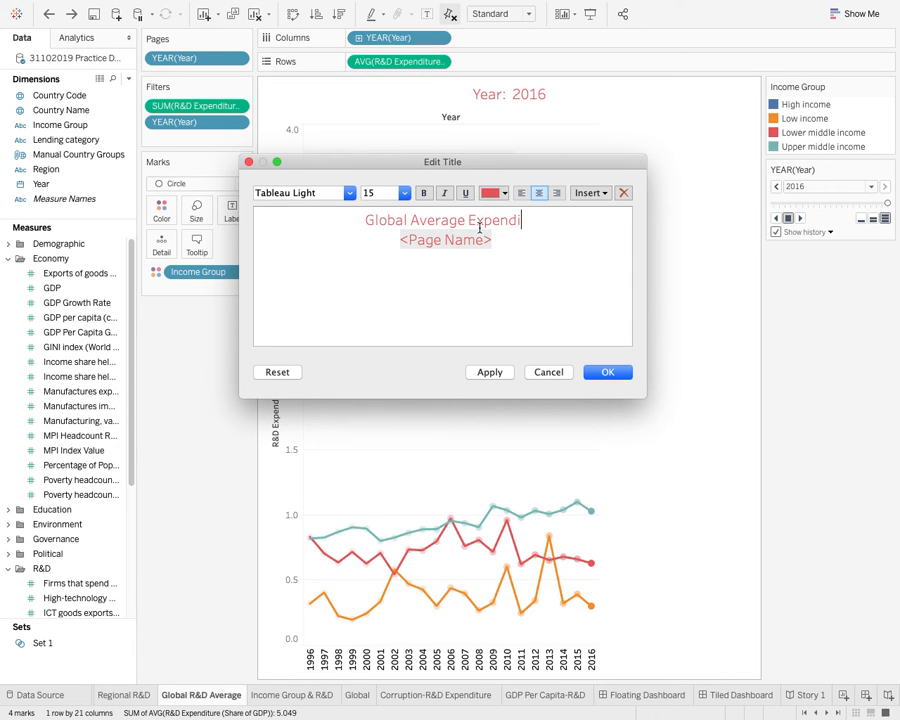
{"action": "type", "text": "ture on R&D"}
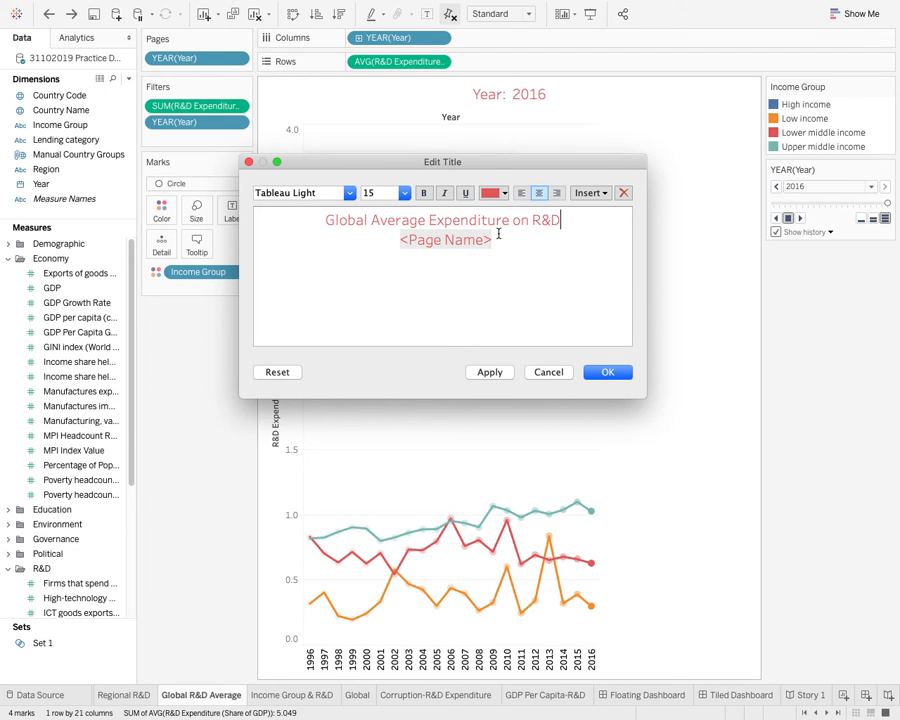
- Format the Page Name line of the title as bold red text at size 26
{"action": "mouse_move", "coordinate": [514, 241]}
{"action": "left_mouse_down"}
{"action": "mouse_move", "coordinate": [408, 240]}
{"action": "mouse_move", "coordinate": [497, 240]}
{"action": "left_mouse_up"}
{"action": "double_click", "coordinate": [496, 240]}
{"action": "left_click", "coordinate": [495, 192]}
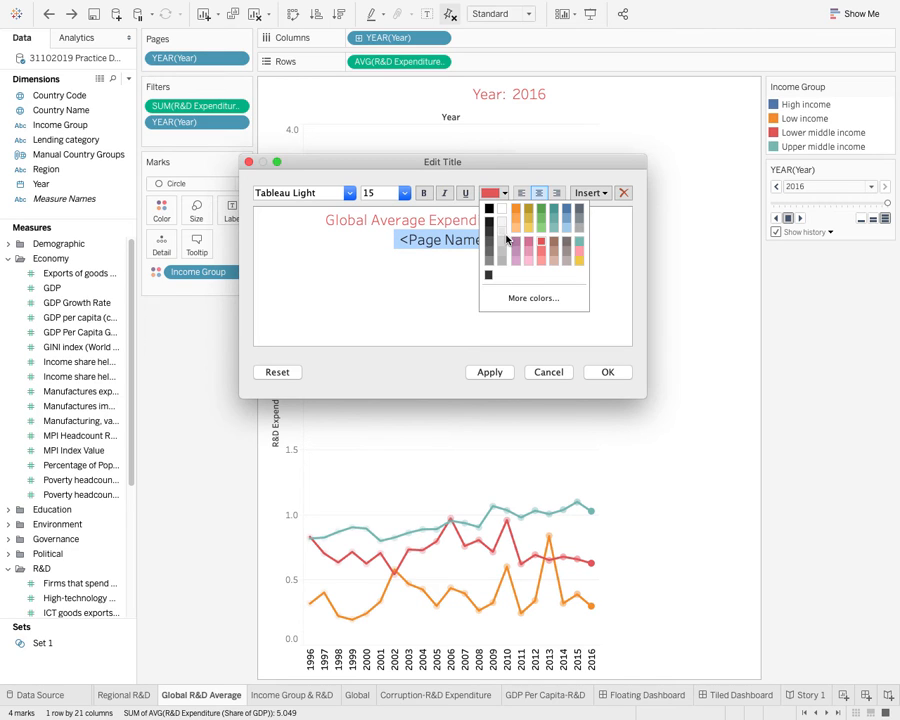
{"action": "left_click", "coordinate": [538, 248]}
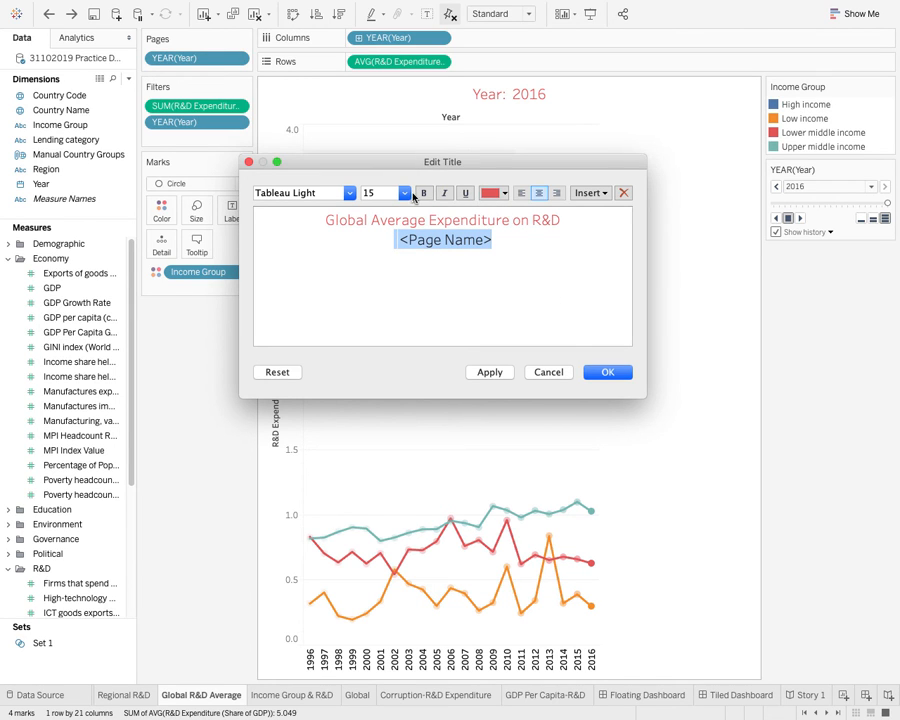
{"action": "left_click", "coordinate": [405, 193]}
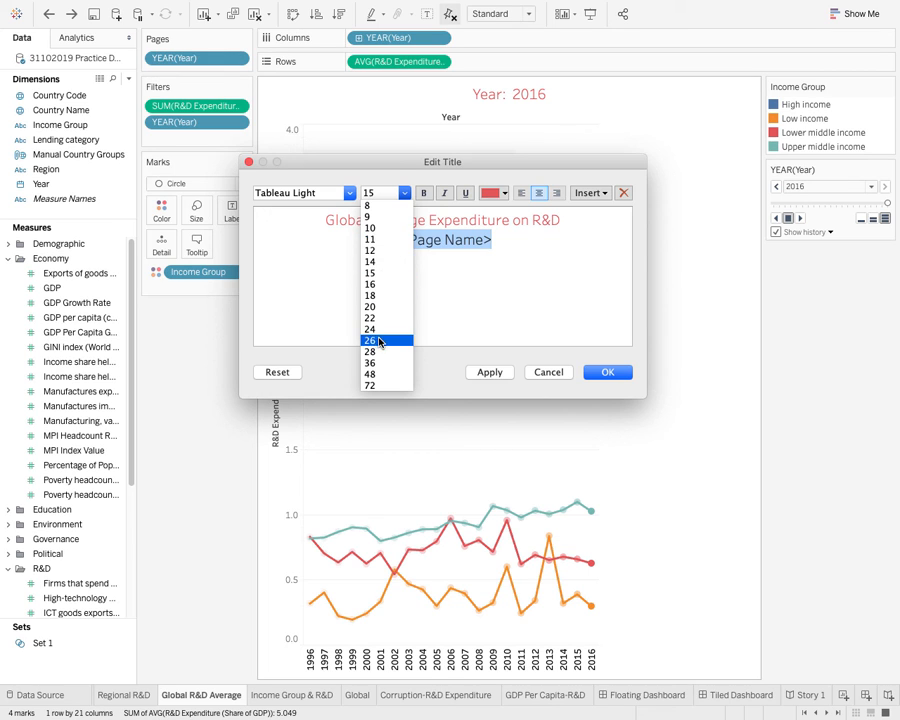
{"action": "left_click", "coordinate": [379, 342]}
- Make the "Global Average Expenditure on R&D" line near-black and bold, and apply the title changes
{"action": "left_click", "coordinate": [304, 216]}
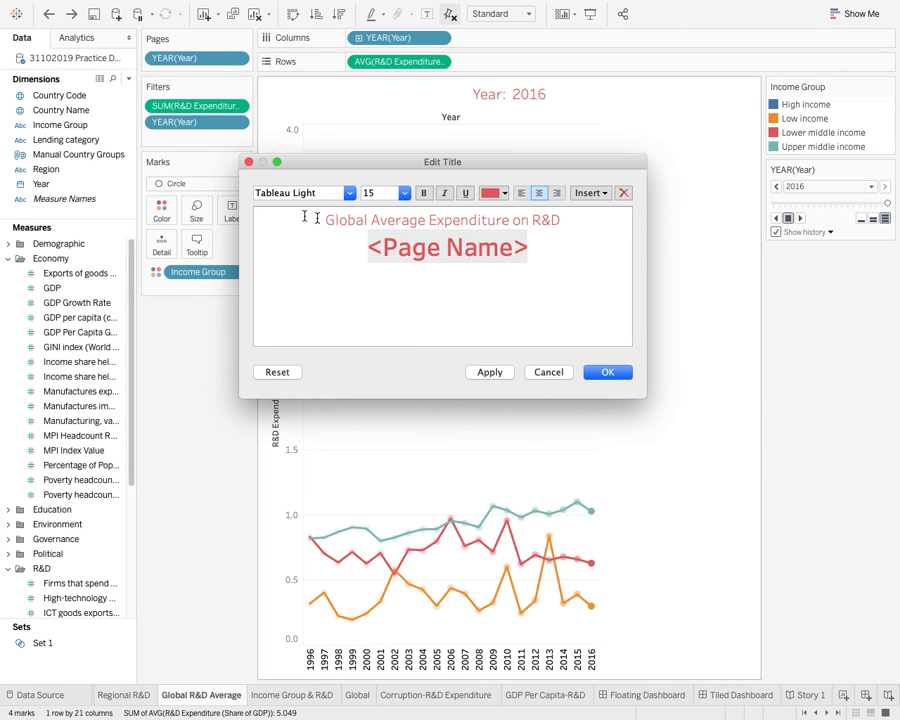
{"action": "left_click_drag", "start_coordinate": [327, 220], "coordinate": [555, 220]}
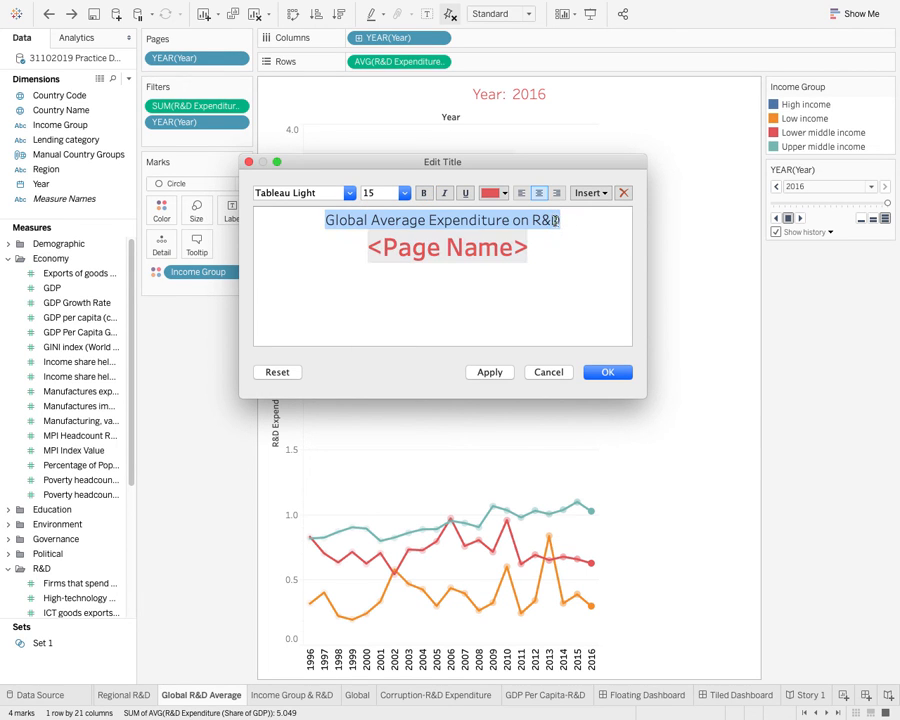
{"action": "left_click", "coordinate": [494, 193]}
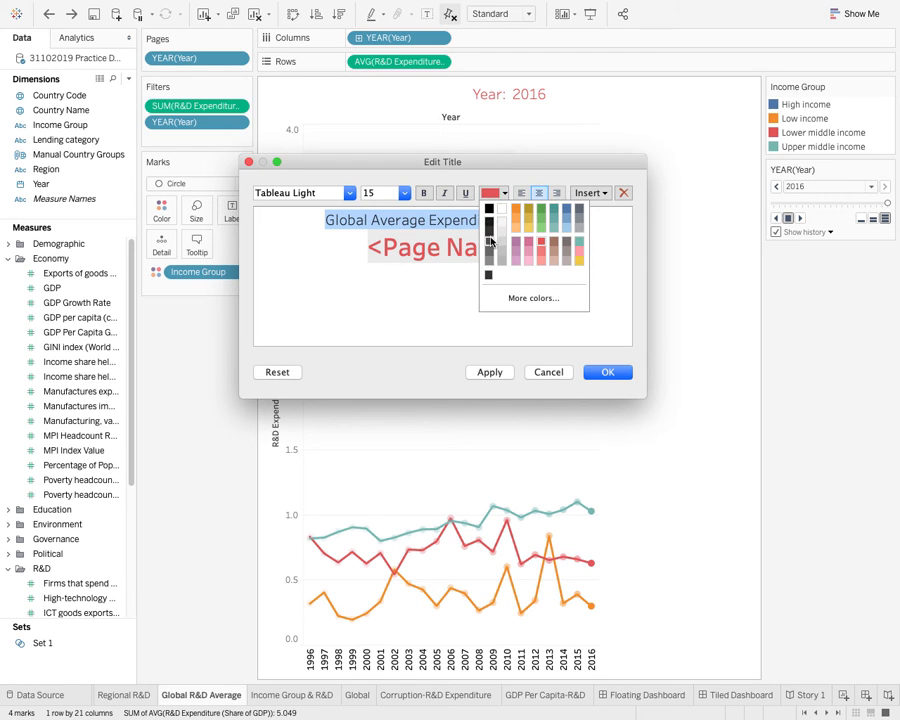
{"action": "left_click", "coordinate": [489, 241]}
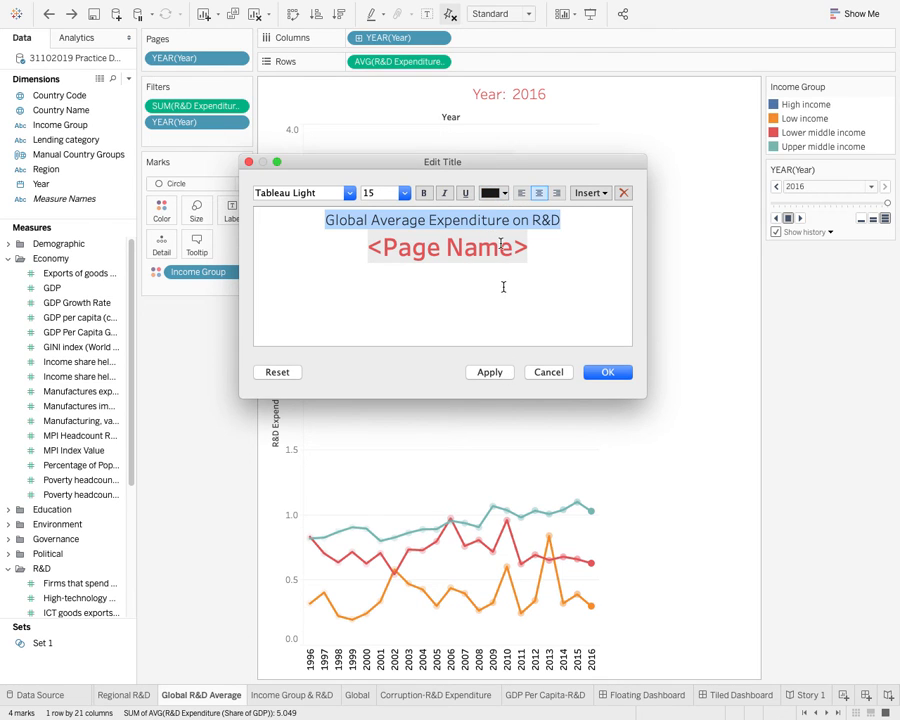
{"action": "key", "text": "super+b"}
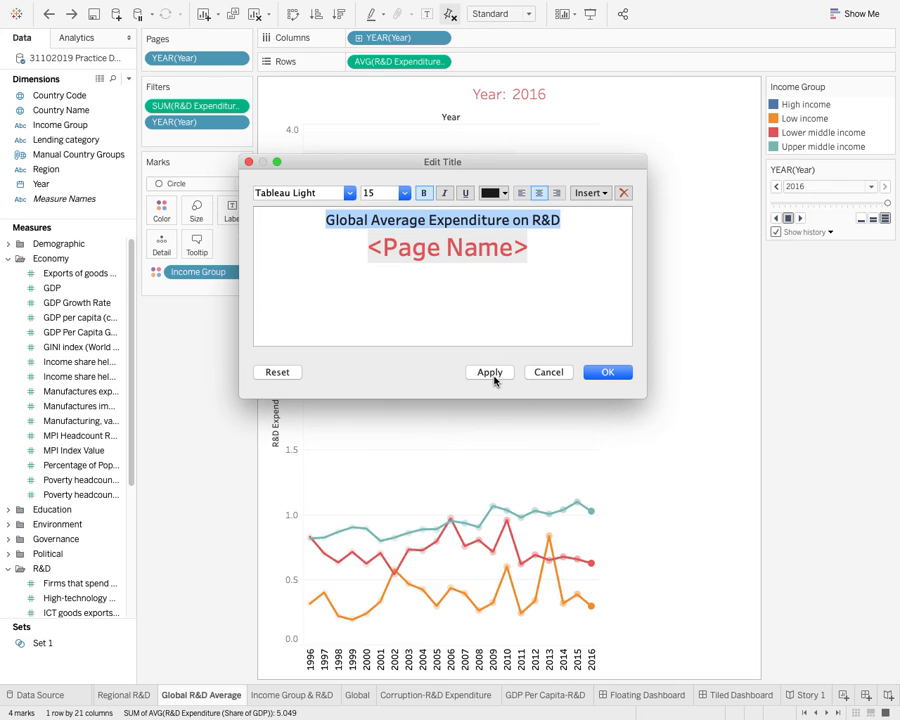
{"action": "left_click", "coordinate": [490, 373]}
{"action": "left_click", "coordinate": [600, 372]}
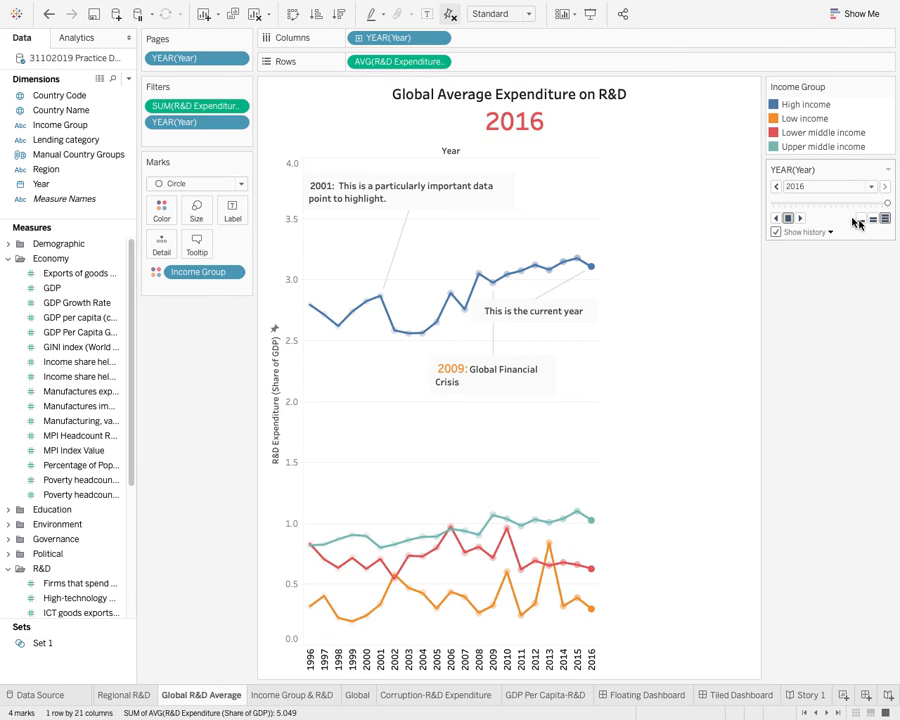
- Play the year pages forward to view the animation with the two-line title
{"action": "left_click", "coordinate": [800, 219]}
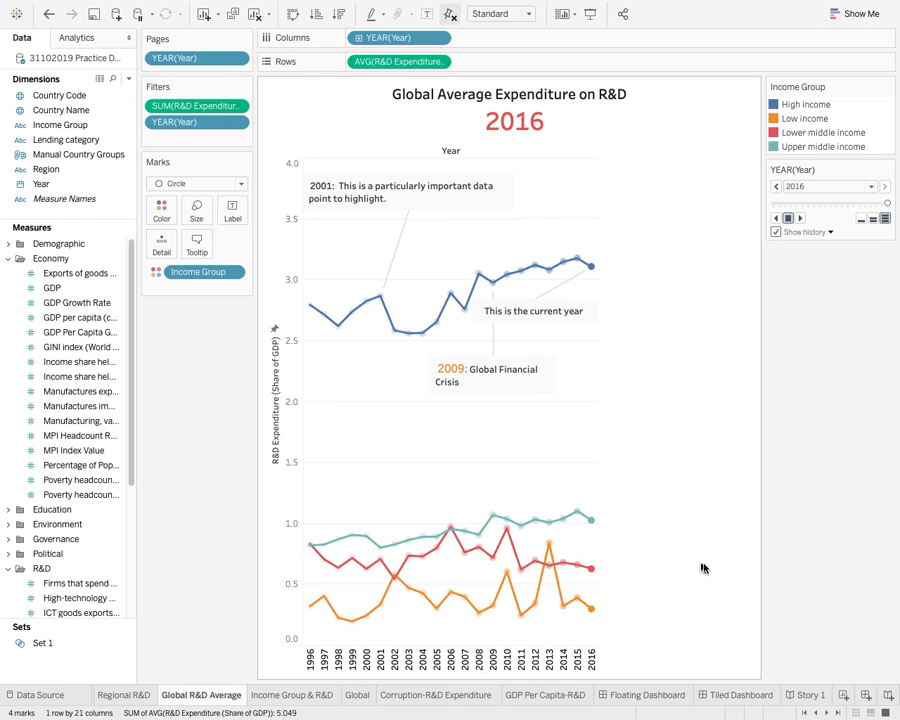
- Open the Global sheet and enlarge its world map of average R&D expenditure
{"action": "left_click", "coordinate": [358, 695]}
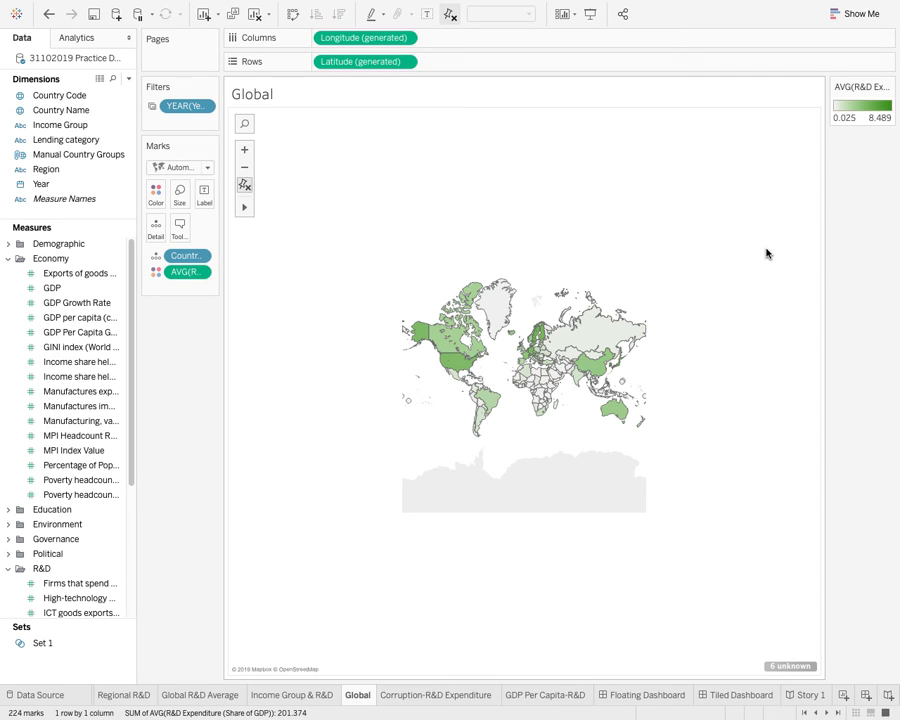
{"action": "scroll", "coordinate": [762, 252], "scroll_direction": "up", "scroll_amount": 3}
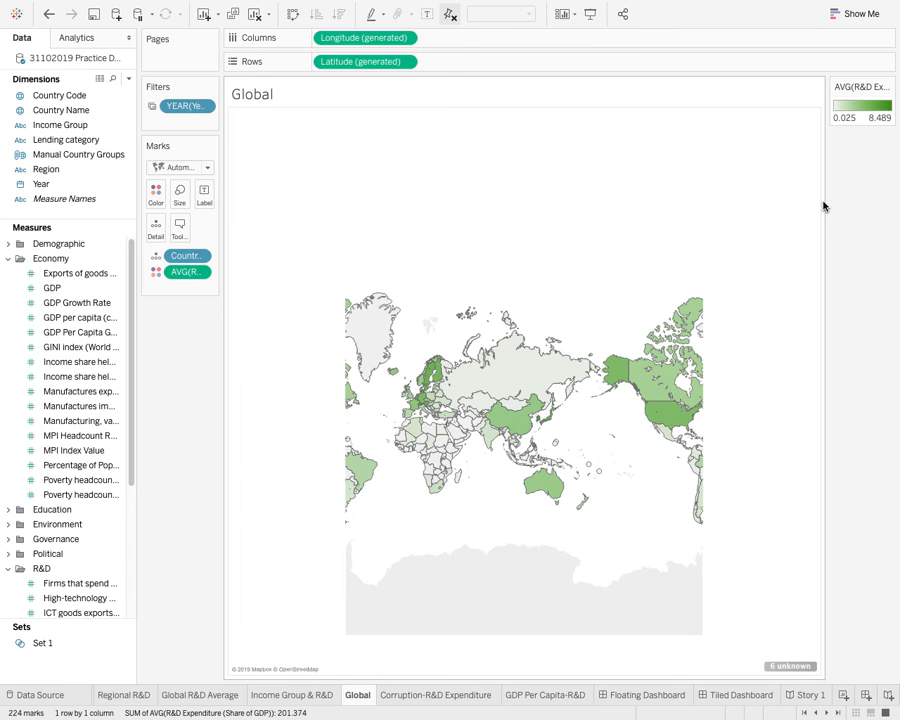
- Widen the legend area, page the Global map by Year, and play the year pages forward
{"action": "left_click_drag", "start_coordinate": [820, 204], "coordinate": [778, 198]}
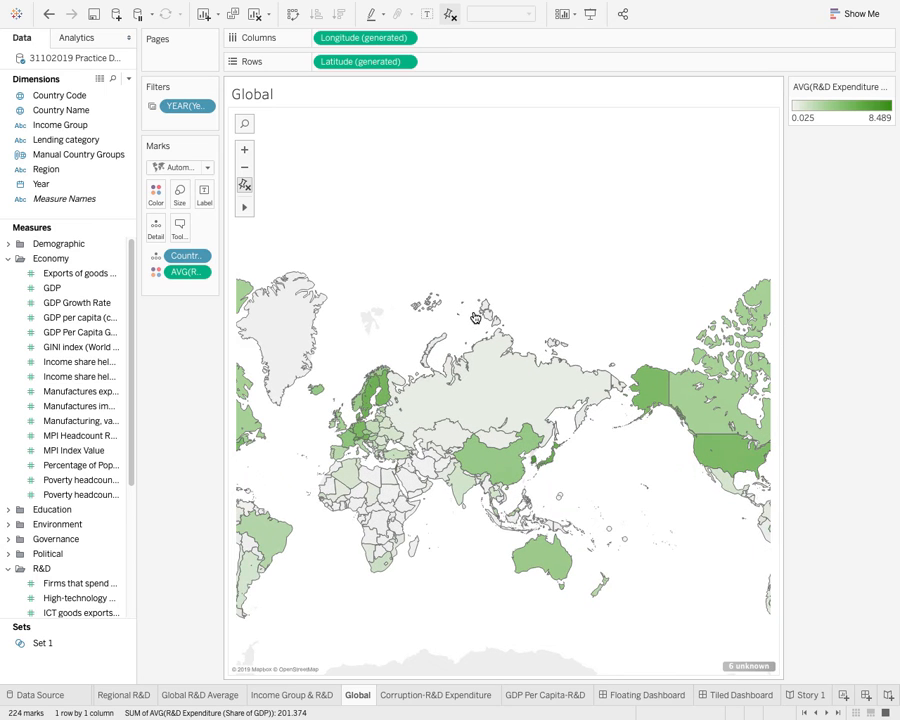
{"action": "scroll", "coordinate": [470, 323], "scroll_direction": "up", "scroll_amount": 2}
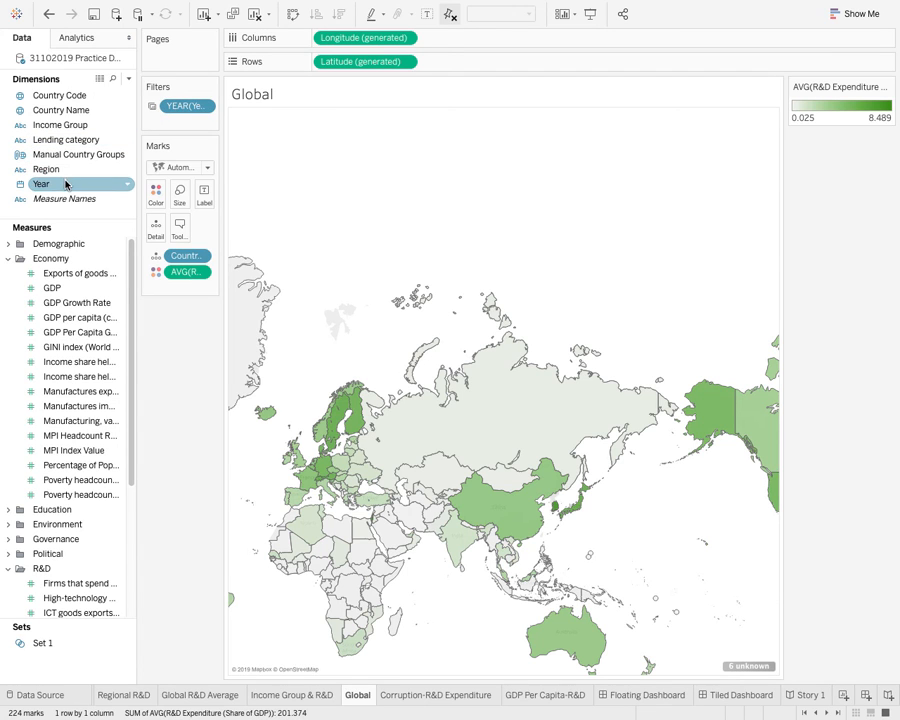
{"action": "left_click_drag", "start_coordinate": [66, 182], "coordinate": [186, 61]}
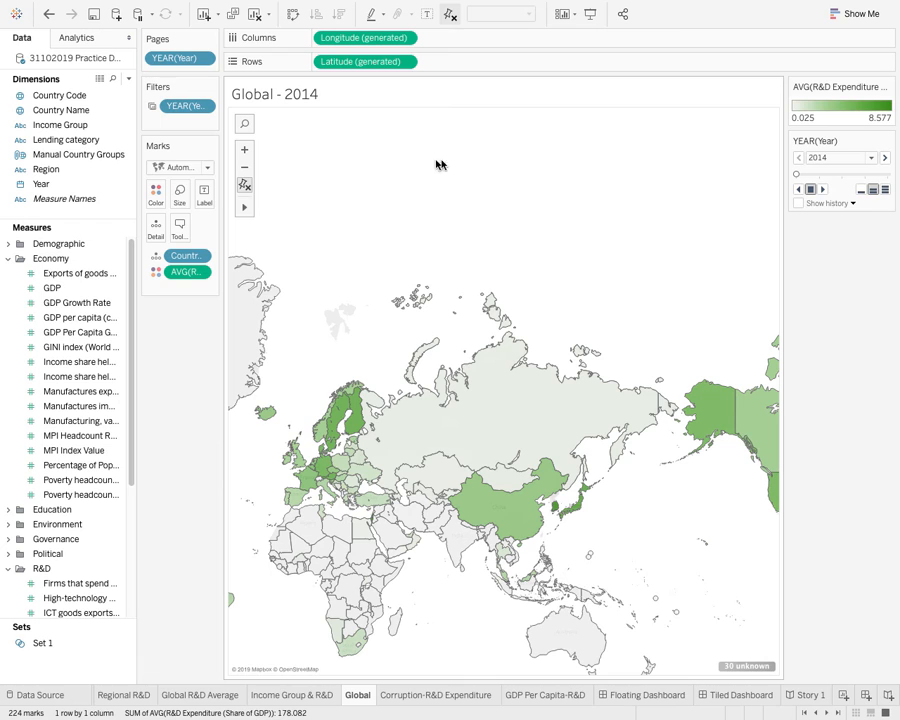
{"action": "left_click", "coordinate": [823, 190]}
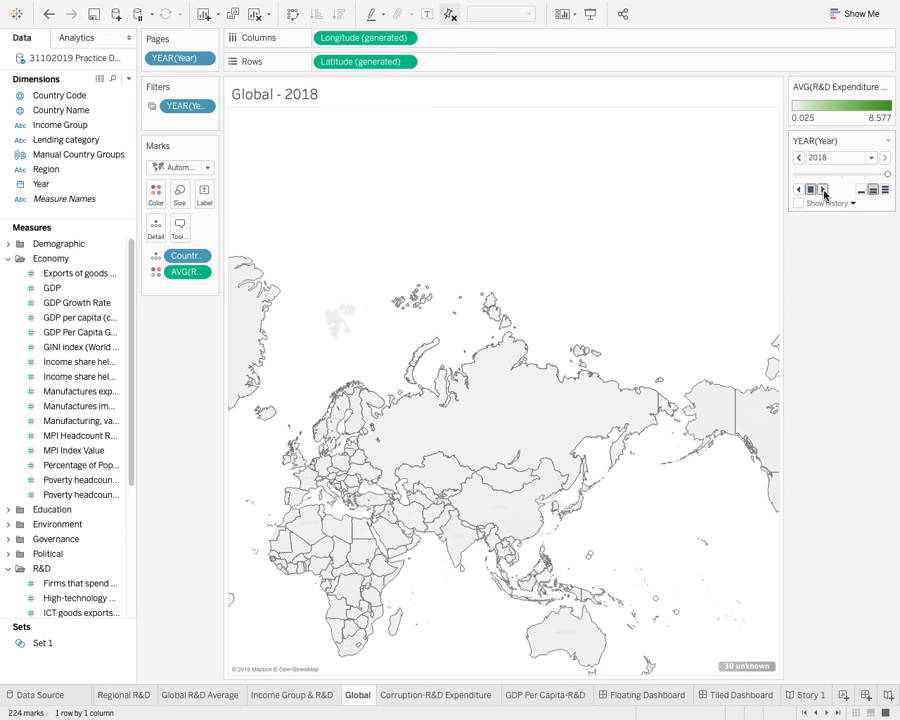
- Clear the Year filter from the map and play all the year pages at the fastest speed
{"action": "left_click", "coordinate": [205, 108]}
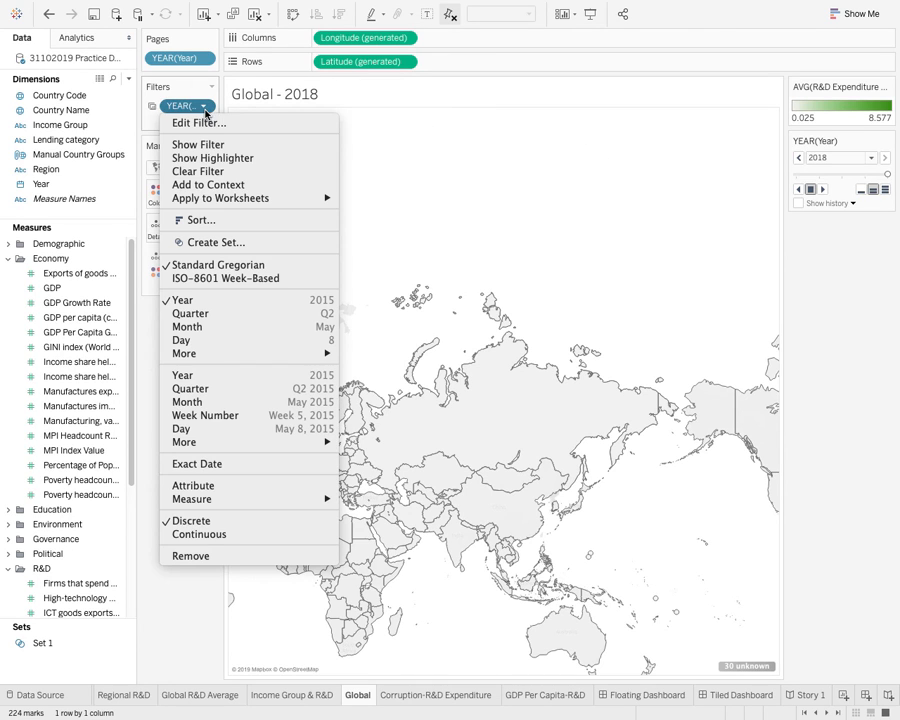
{"action": "left_click", "coordinate": [239, 171]}
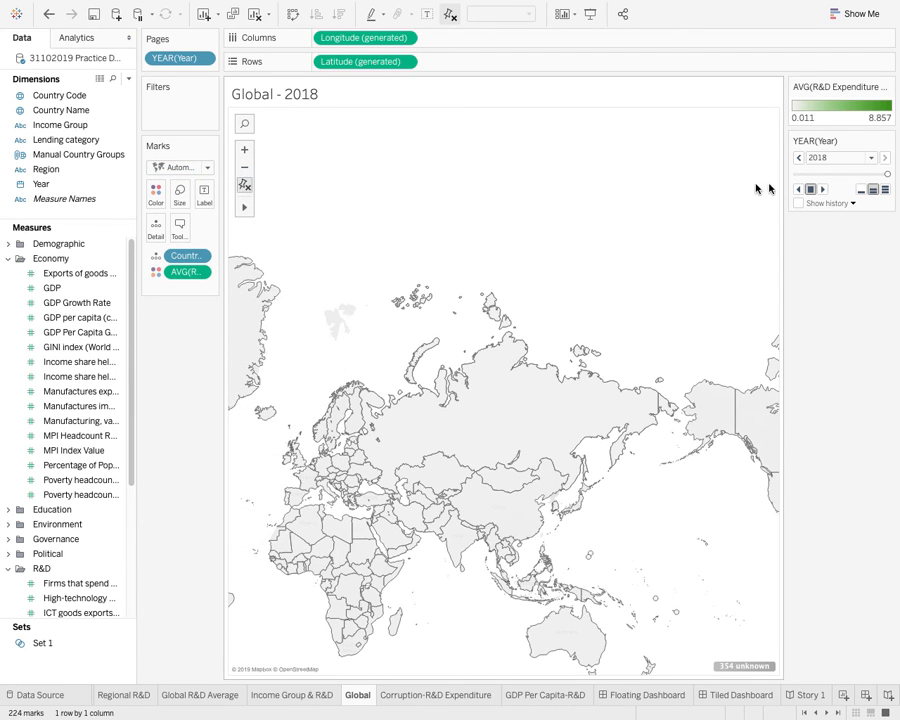
{"action": "left_click", "coordinate": [823, 190]}
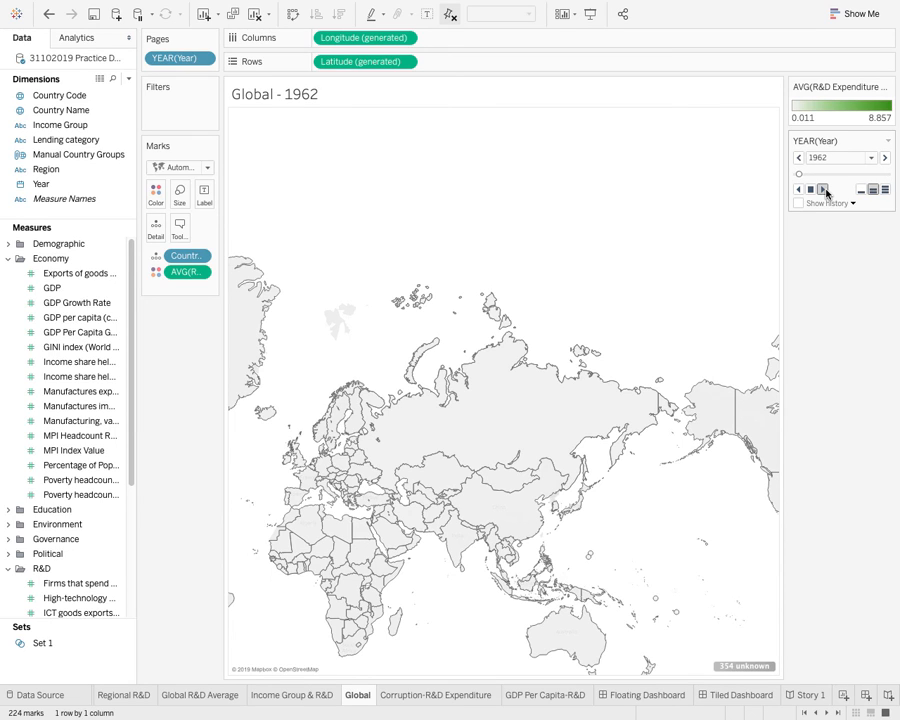
{"action": "left_click", "coordinate": [884, 190]}
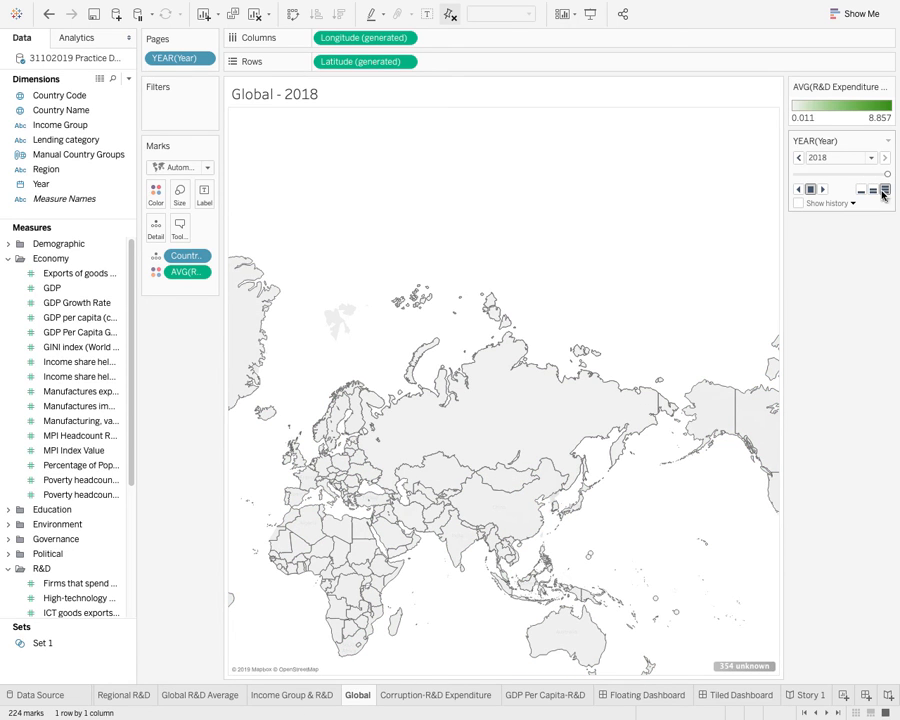
{"action": "left_click", "coordinate": [823, 190]}
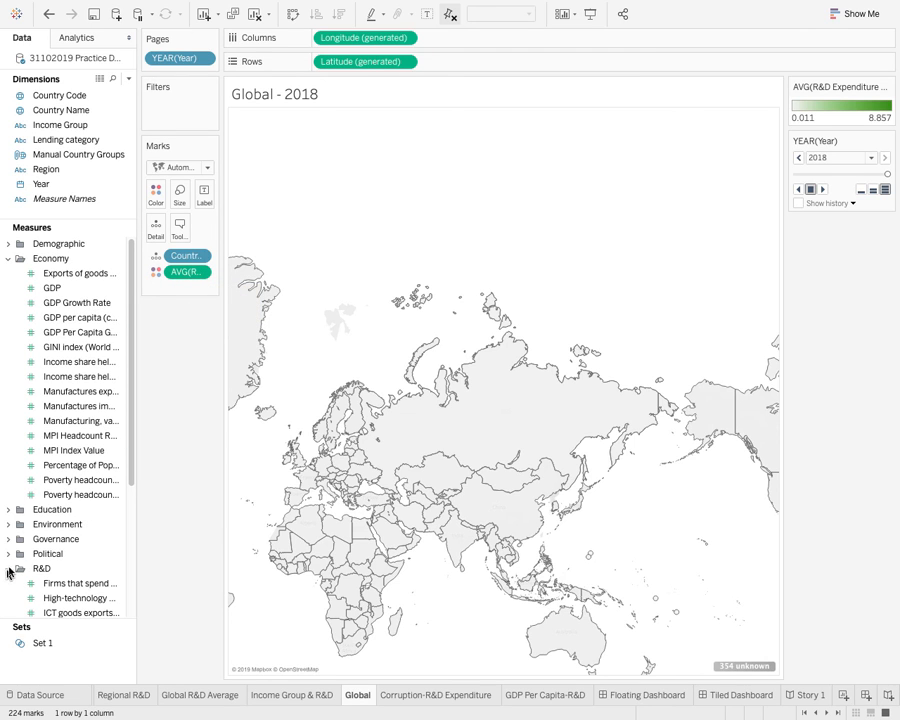
- Filter the map on all values of R&D Expenditure (Share of GDP), showing only relevant values and excluding null values
{"action": "scroll", "coordinate": [30, 555], "scroll_direction": "down", "scroll_amount": 3}
{"action": "scroll", "coordinate": [78, 577], "scroll_direction": "down", "scroll_amount": 2}
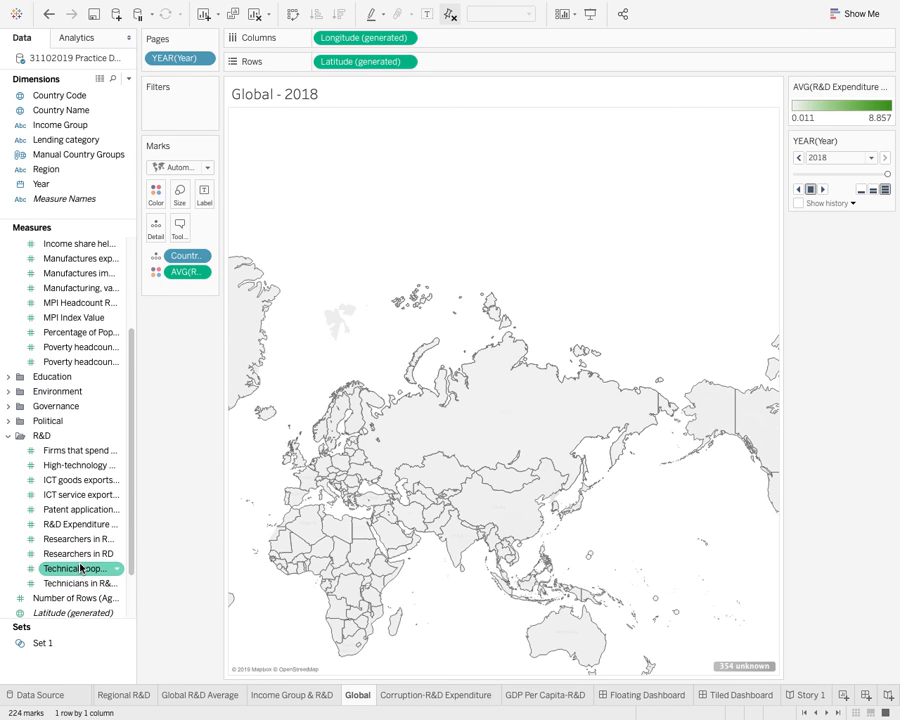
{"action": "left_click_drag", "start_coordinate": [84, 533], "coordinate": [194, 110]}
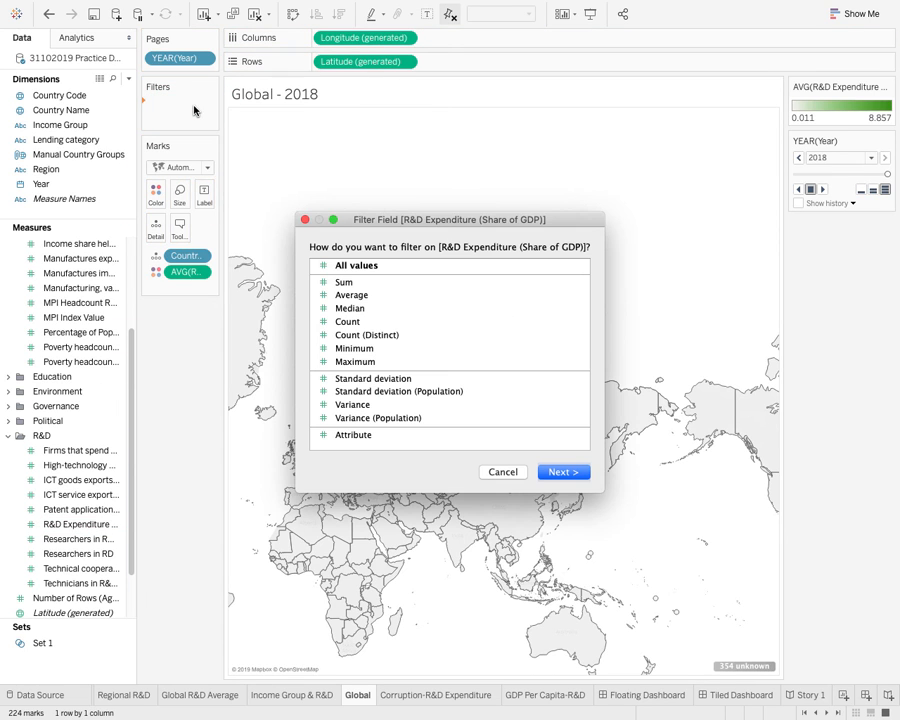
{"action": "left_click", "coordinate": [345, 268]}
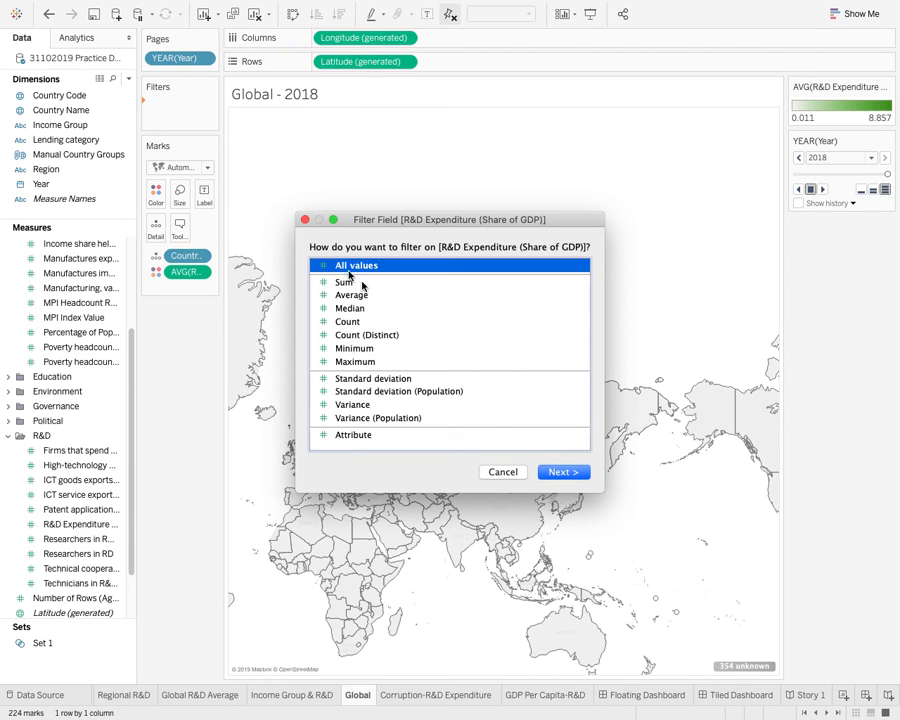
{"action": "left_click", "coordinate": [555, 474]}
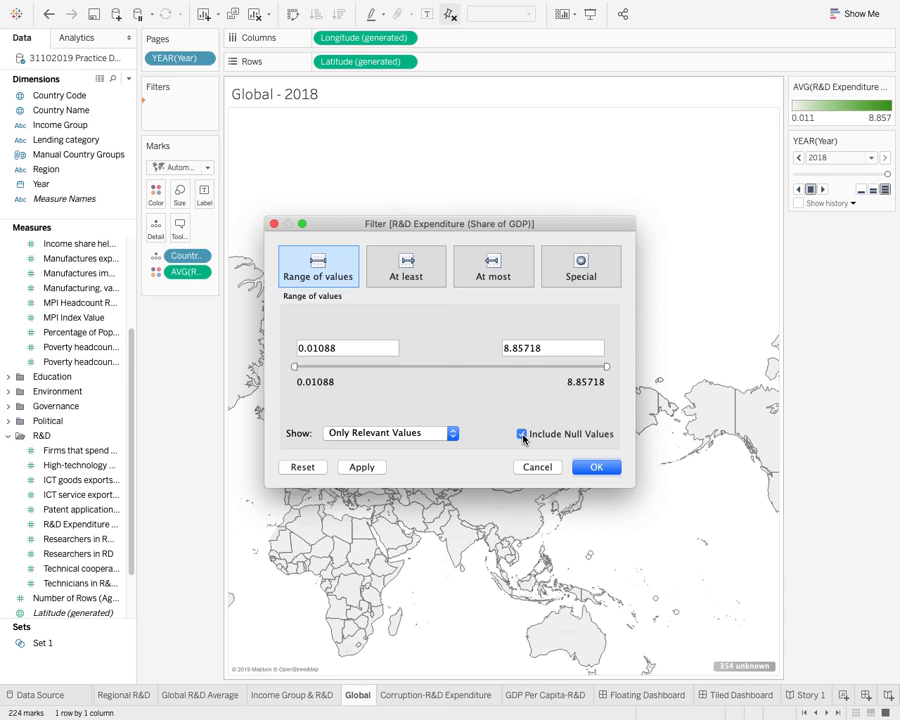
{"action": "left_click", "coordinate": [522, 434]}
{"action": "left_click", "coordinate": [438, 434]}
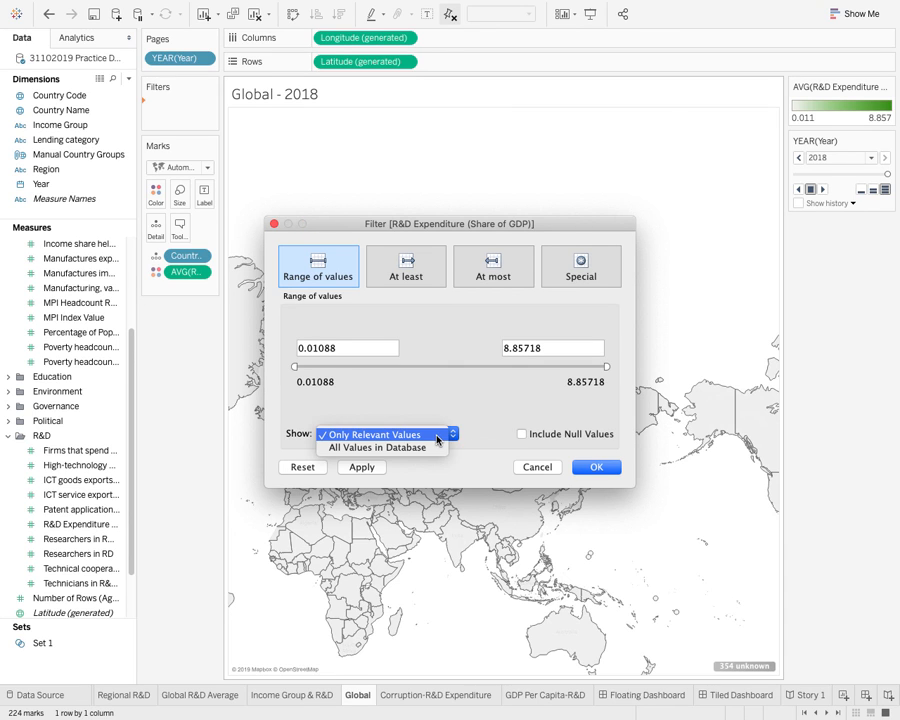
{"action": "left_click", "coordinate": [438, 435]}
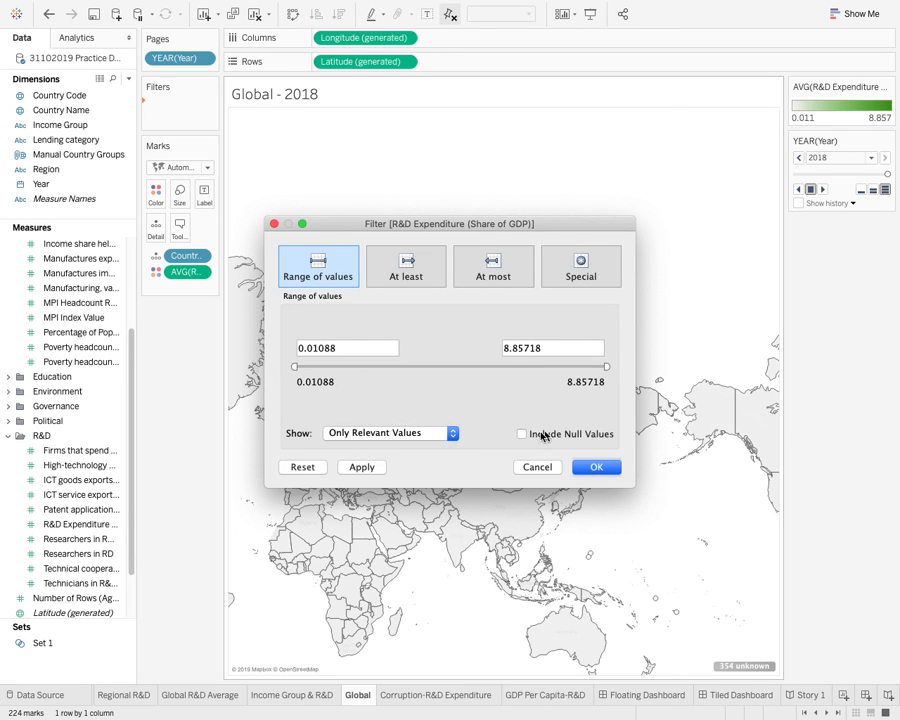
{"action": "left_click", "coordinate": [596, 467]}
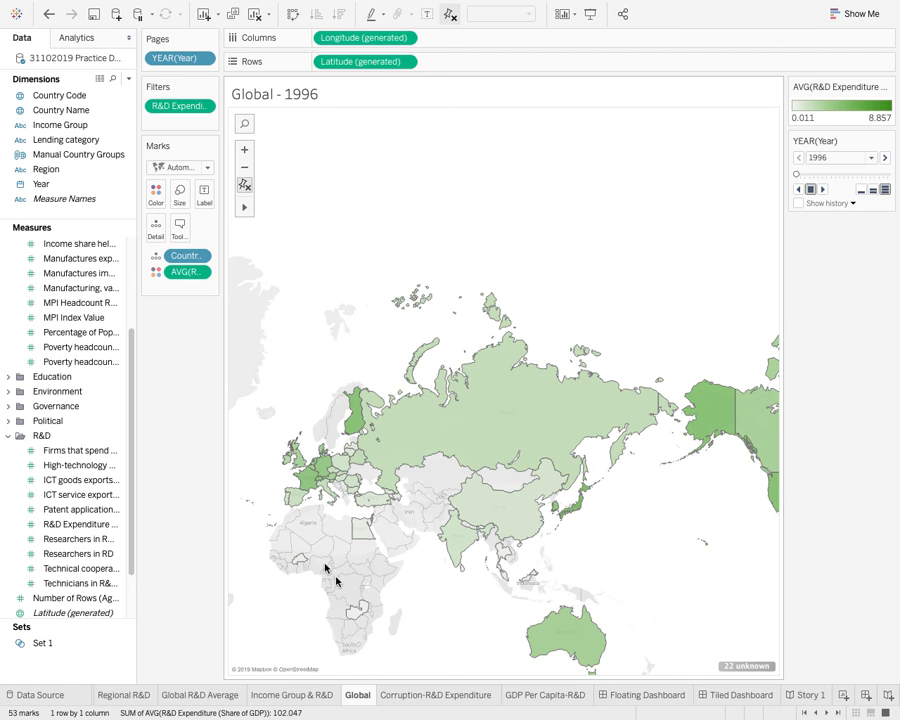
- Check Zambia's R&D expenditure on the filtered map and play the year pages forward
{"action": "mouse_move", "coordinate": [356, 612]}
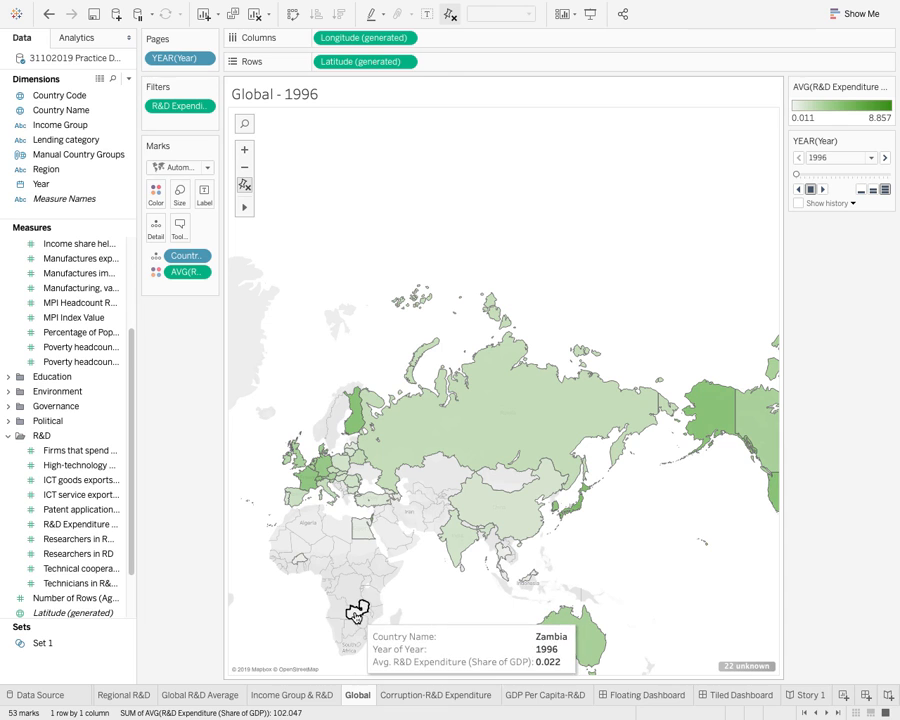
{"action": "left_click", "coordinate": [821, 190]}
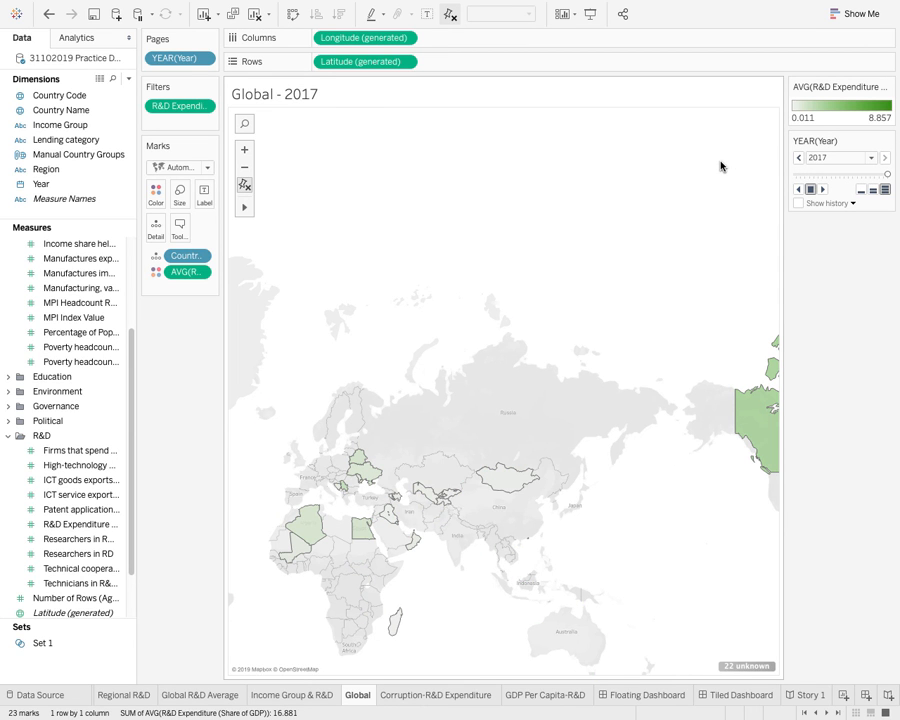
- Filter out the countries with unknown geographic locations and replay the map's year animation
{"action": "left_click", "coordinate": [747, 666]}
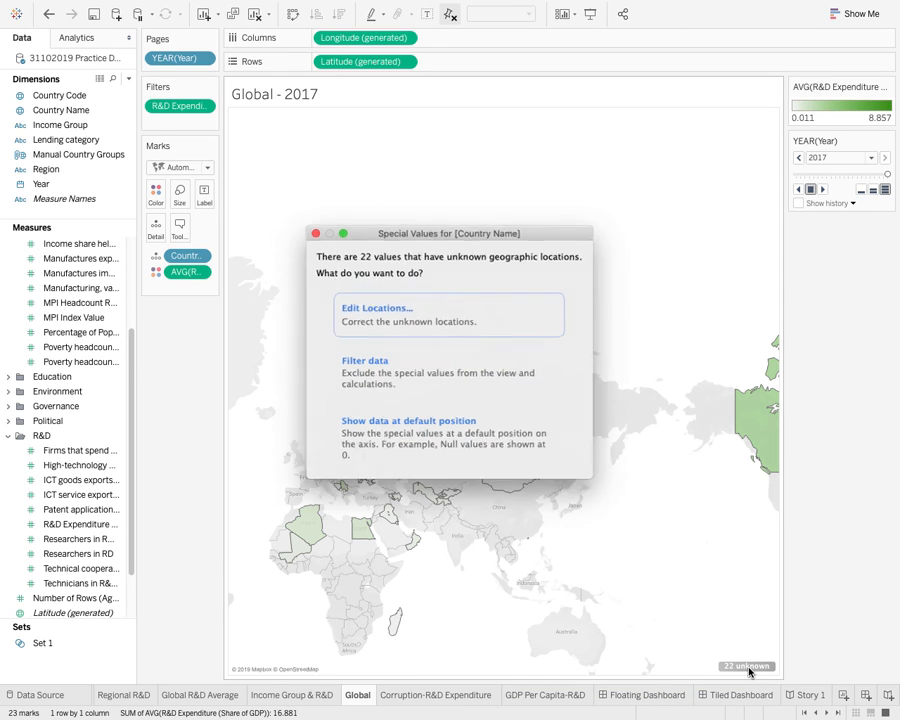
{"action": "left_click", "coordinate": [428, 389]}
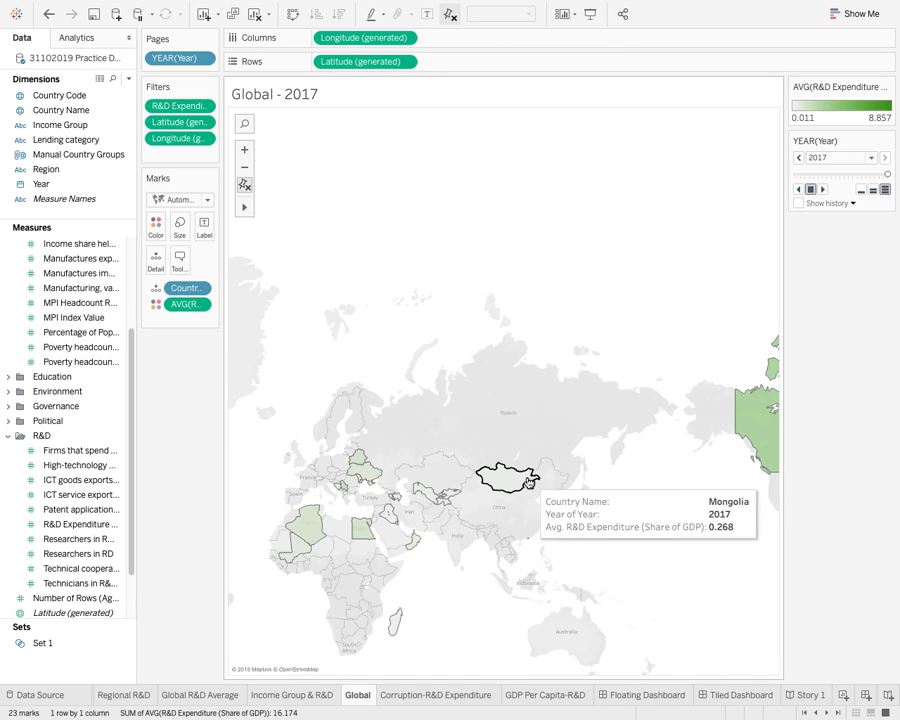
{"action": "left_click", "coordinate": [823, 190]}
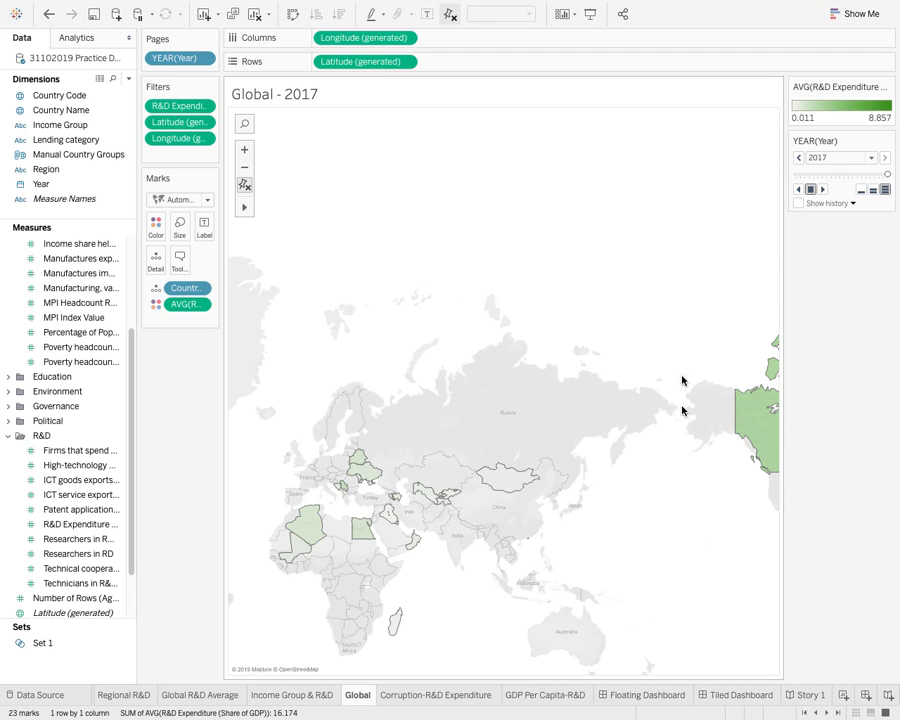
{"action": "key", "text": "super+Tab"}
{"action": "key", "text": "super+Tab"}
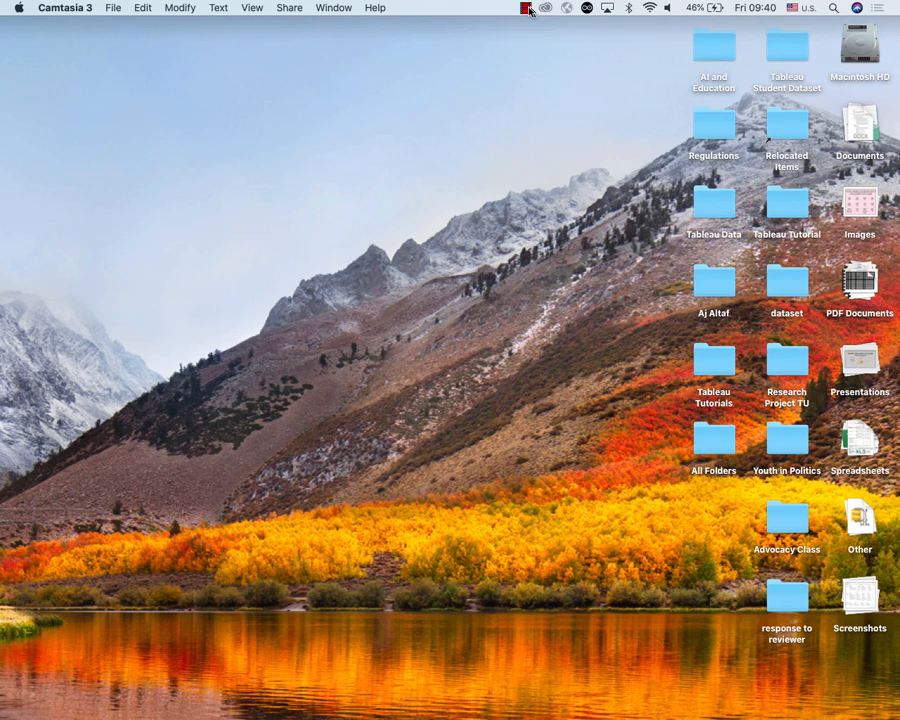
{"action": "left_click", "coordinate": [528, 10]}
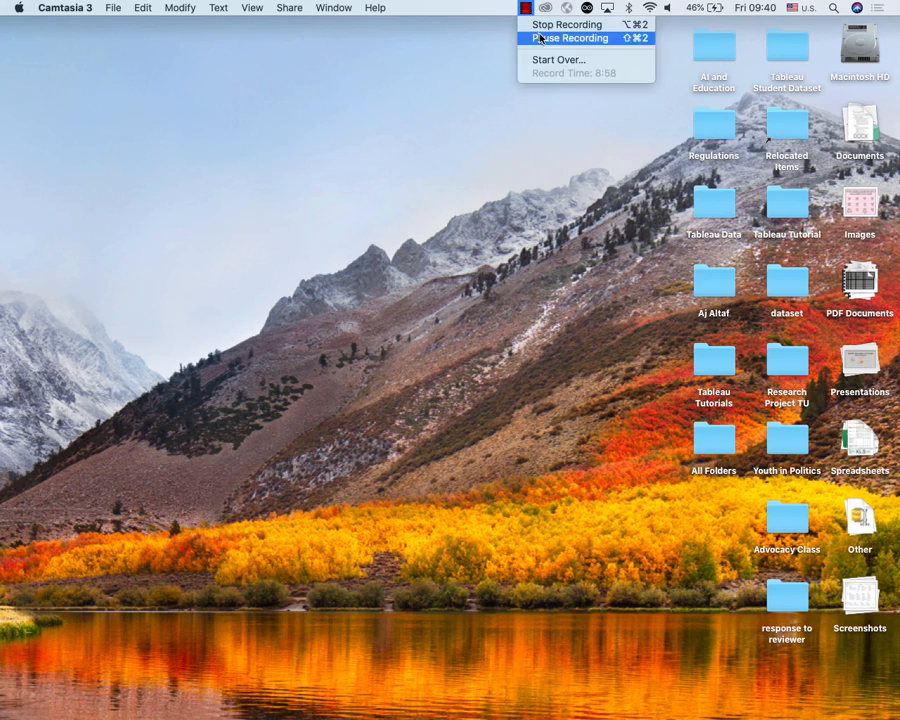